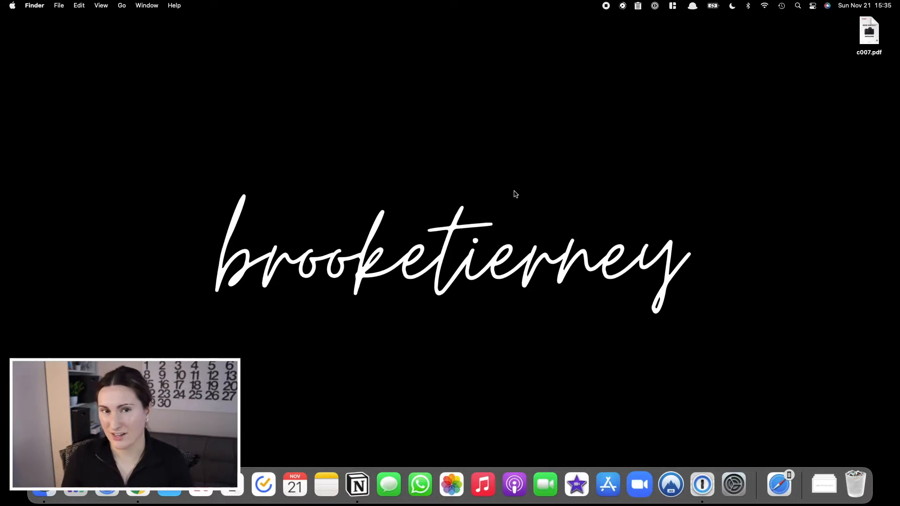
# Step: Quick Look c007.pdf from the desktop and jump to its Steps on the camera (3) page
pyautogui.click(866, 32)
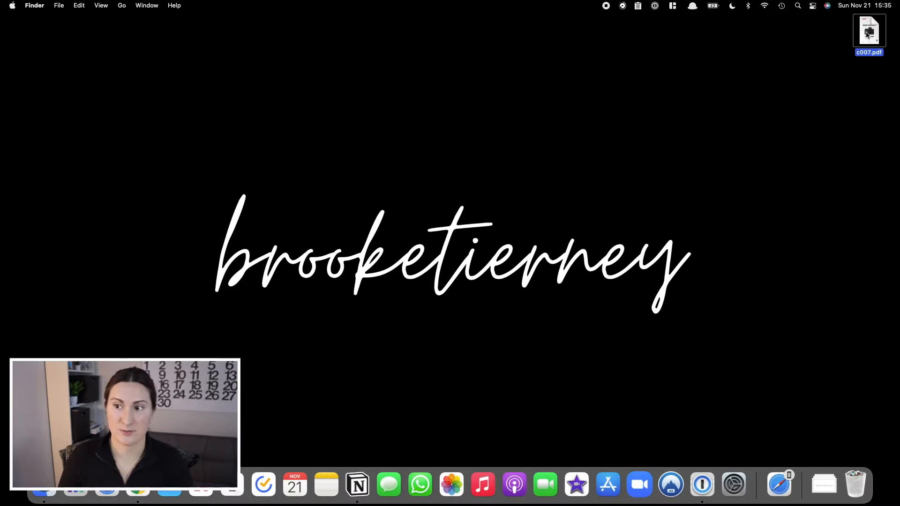
pyautogui.press('space')
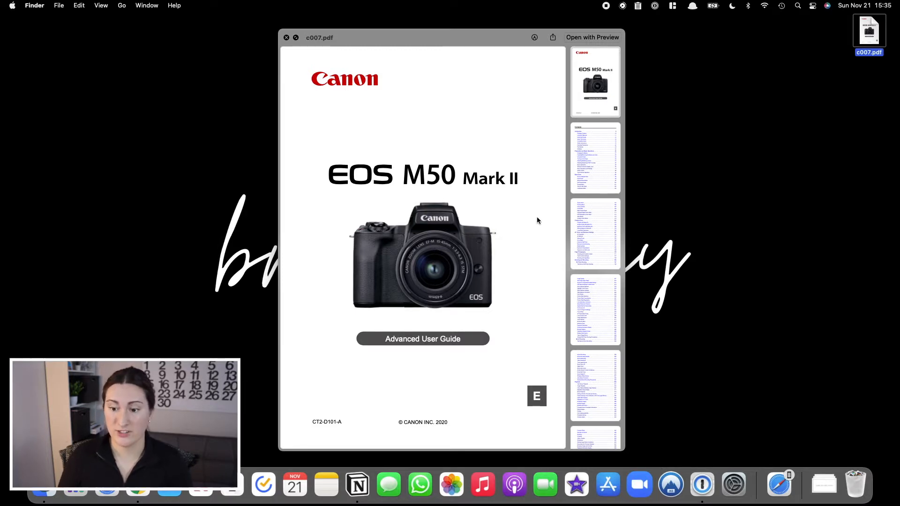
pyautogui.scroll(-3, 526, 309)
pyautogui.scroll(-4, 526, 308)
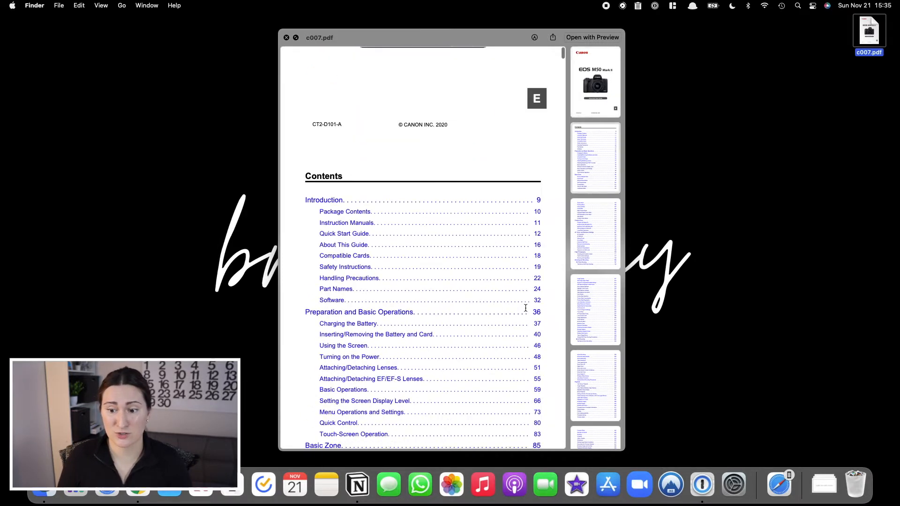
pyautogui.scroll(-3, 525, 309)
pyautogui.scroll(-5, 525, 310)
pyautogui.scroll(-3, 415, 386)
pyautogui.scroll(-3, 415, 386)
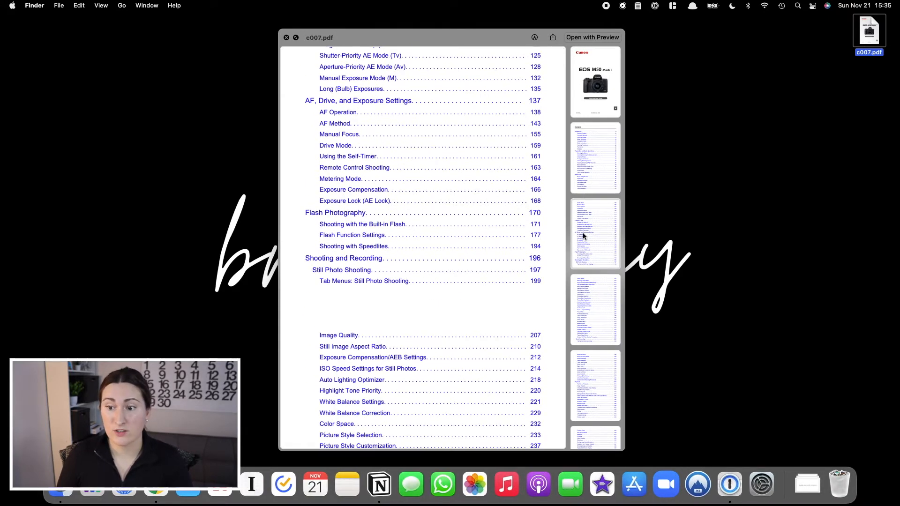
pyautogui.scroll(-1, 583, 237)
pyautogui.scroll(-10, 582, 245)
pyautogui.moveTo(622, 73); pyautogui.dragTo(591, 348)
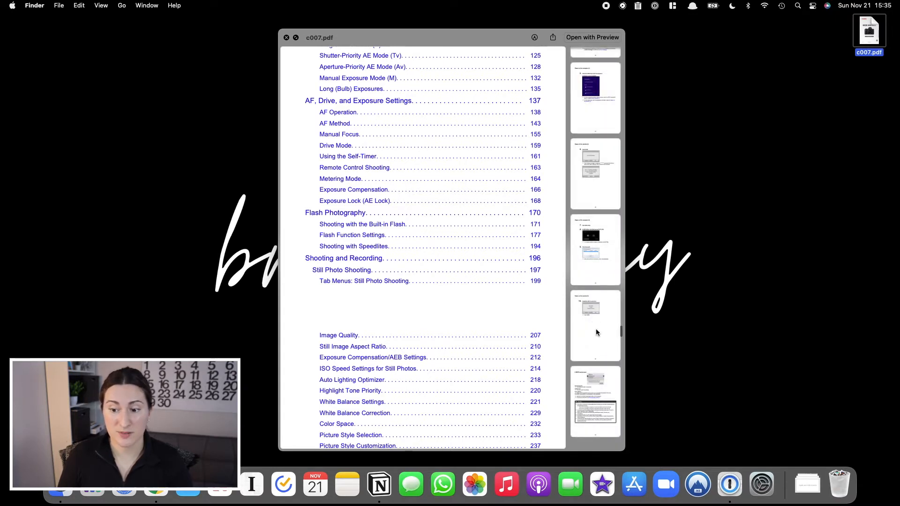
pyautogui.click(596, 333)
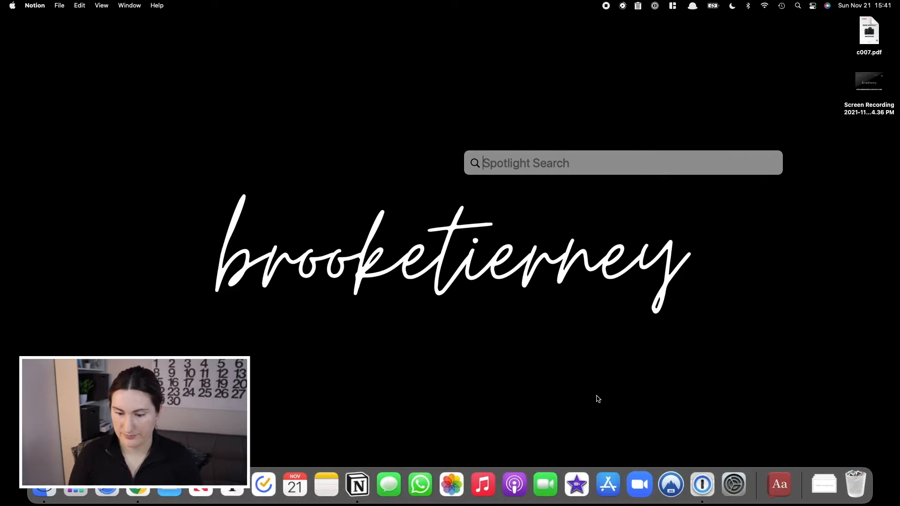
pyautogui.write('happy')
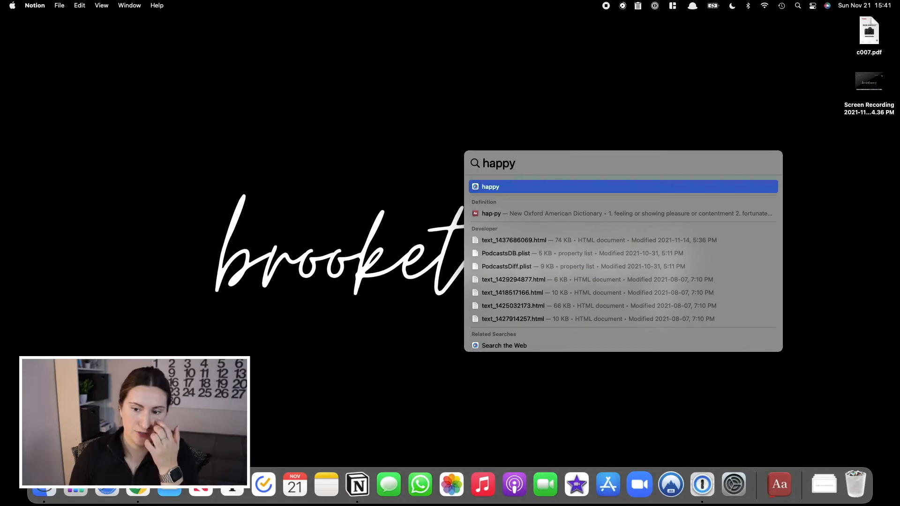
# Step: Show the Dictionary definition of happy, then clear Spotlight after the 5*9 answer
pyautogui.press('Down')
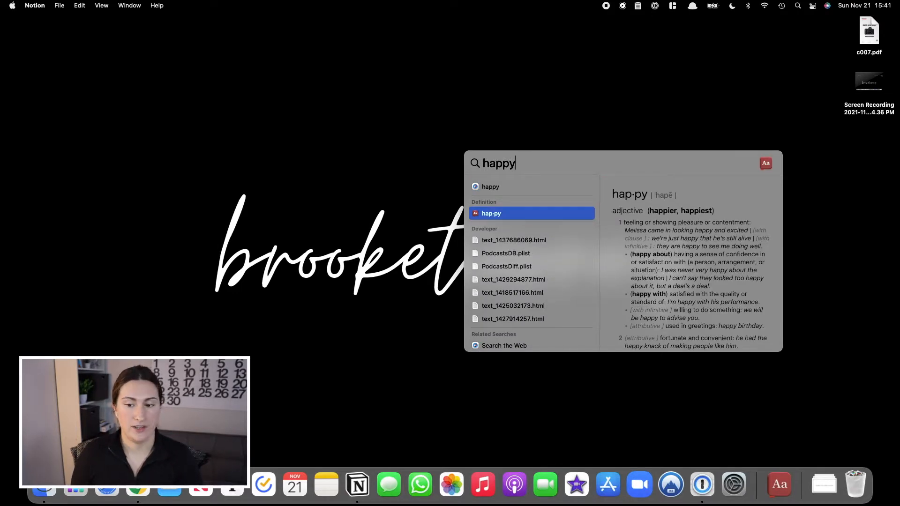
pyautogui.press('Return')
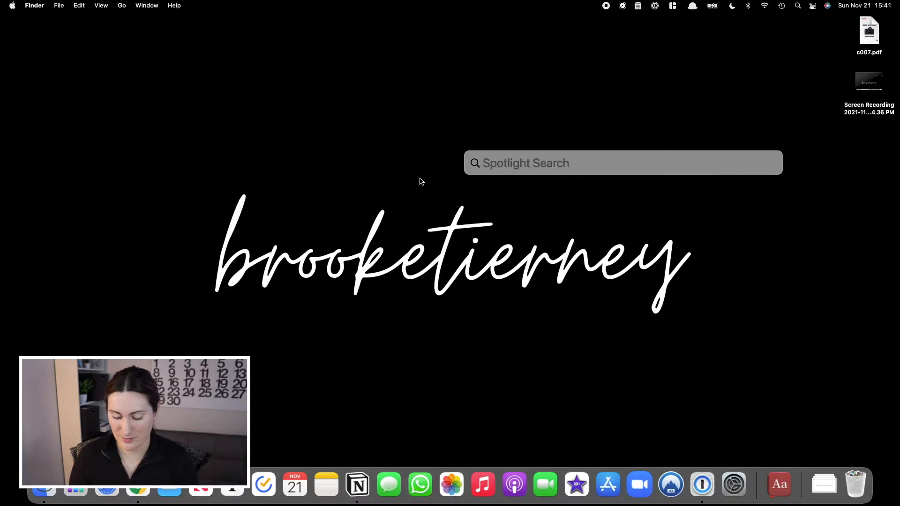
pyautogui.write('5*9')
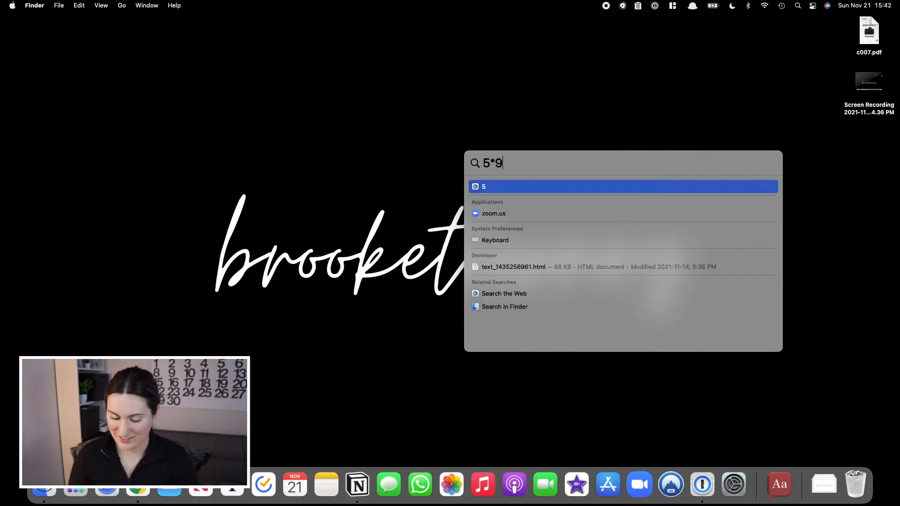
pyautogui.press('Escape')
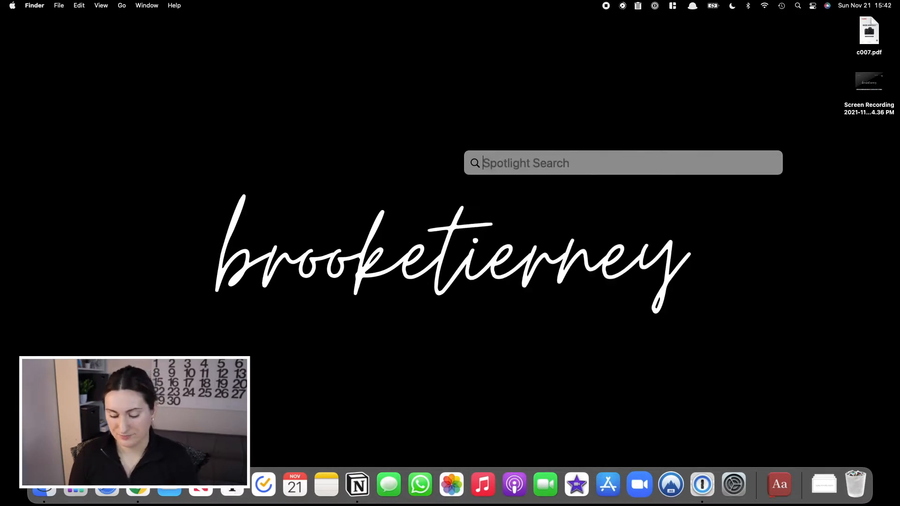
pyautogui.write('10/2')
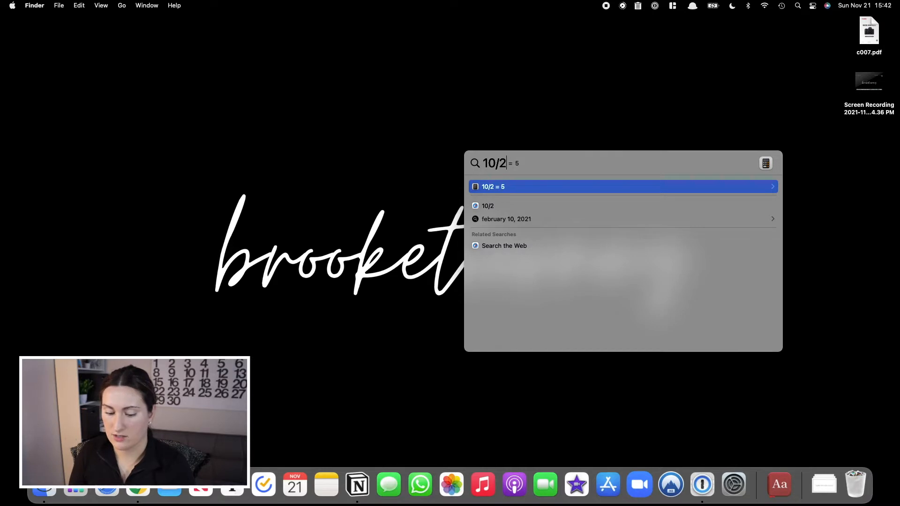
# Step: Get Spotlight answers for 10/2, 30 CAD in USD and 1000ml, clearing each query afterwards
pyautogui.press('super+a')
pyautogui.press('BackSpace')
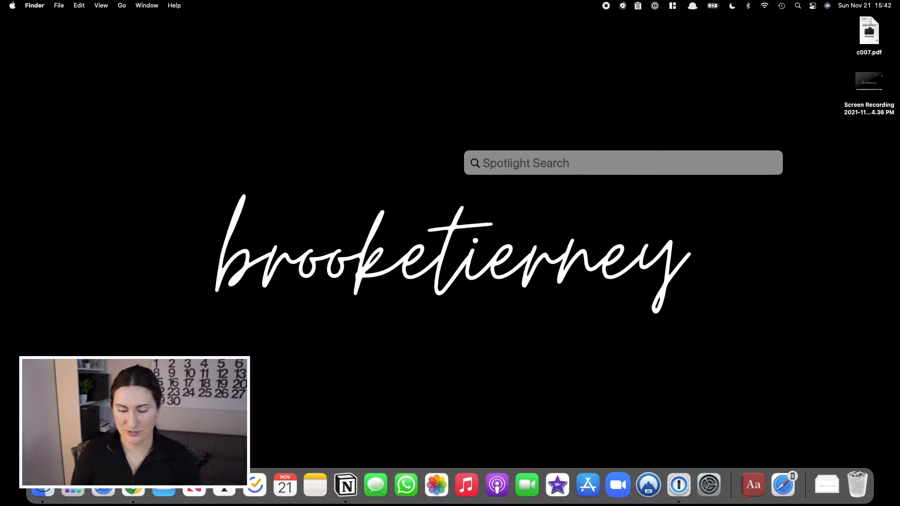
pyautogui.write('30cad in usd')
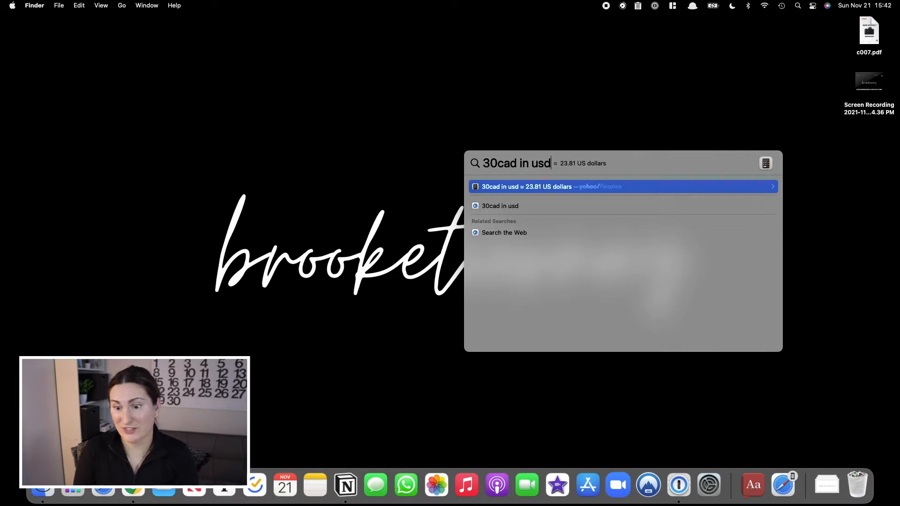
pyautogui.press('BackSpace')
pyautogui.press('BackSpace')
pyautogui.press('BackSpace')
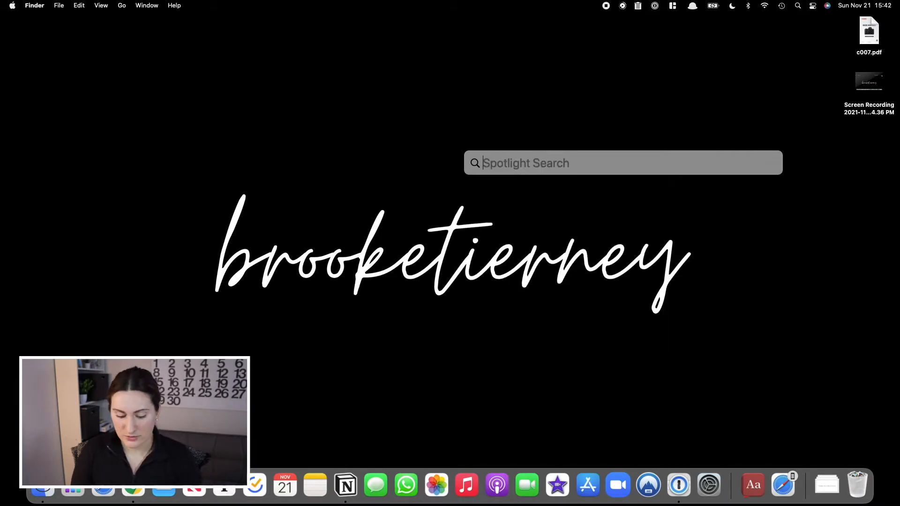
pyautogui.write('1000ml')
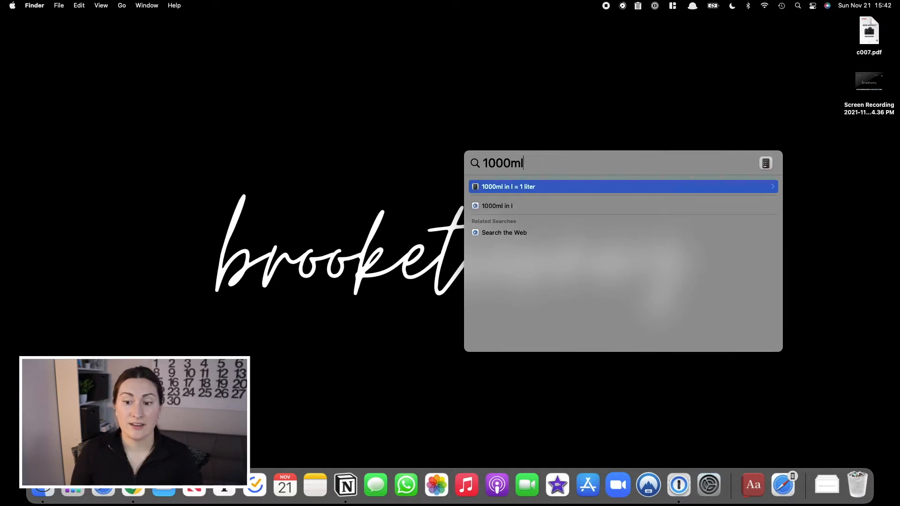
pyautogui.press('BackSpace')
pyautogui.press('BackSpace')
pyautogui.press('BackSpace')
pyautogui.press('BackSpace')
pyautogui.press('BackSpace')
pyautogui.press('BackSpace')
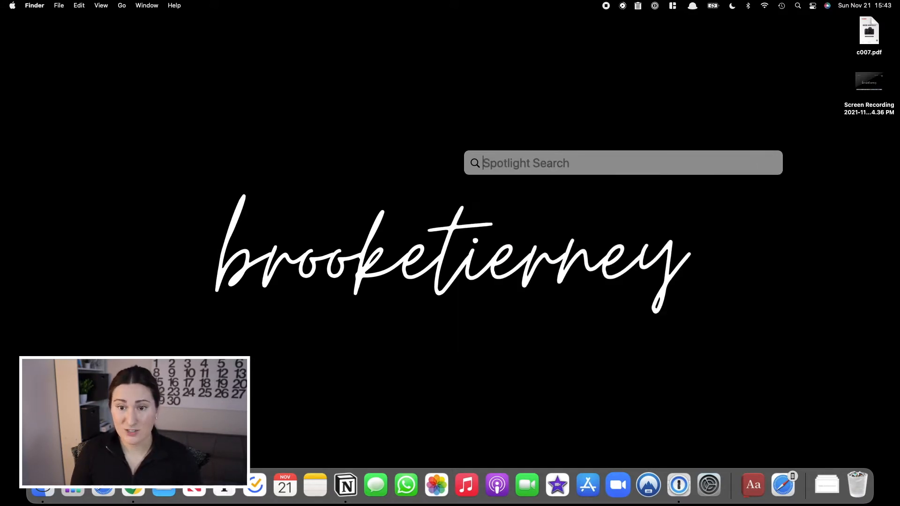
pyautogui.write('google')
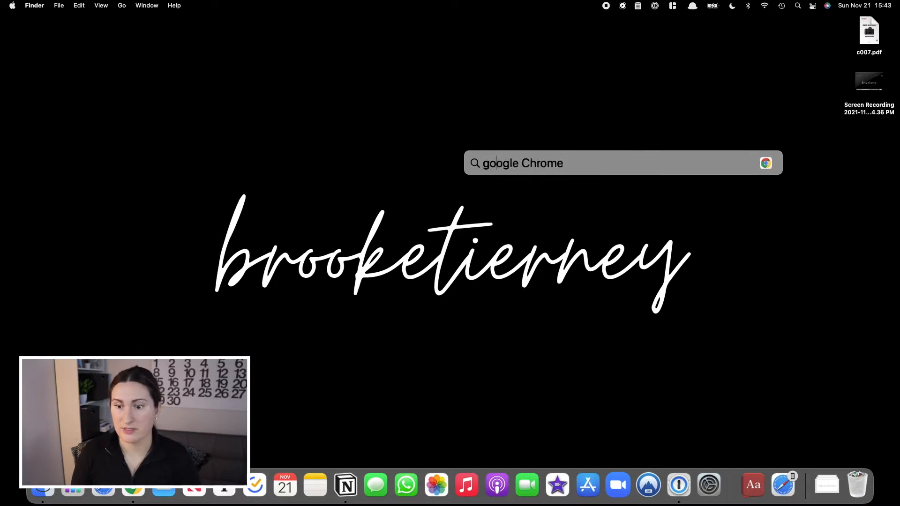
# Step: Launch Google Chrome from Spotlight, then reopen Spotlight and launch Notion
pyautogui.press('Return')
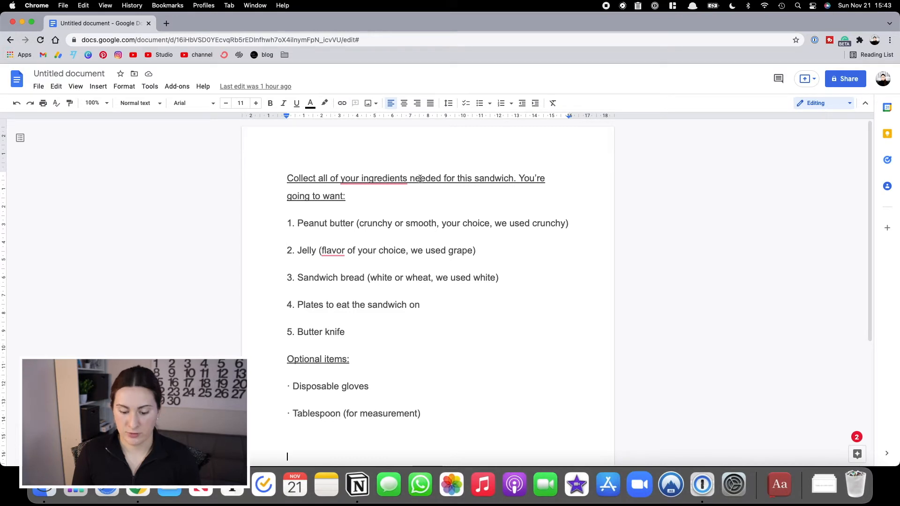
pyautogui.press('super+space')
pyautogui.write('not')
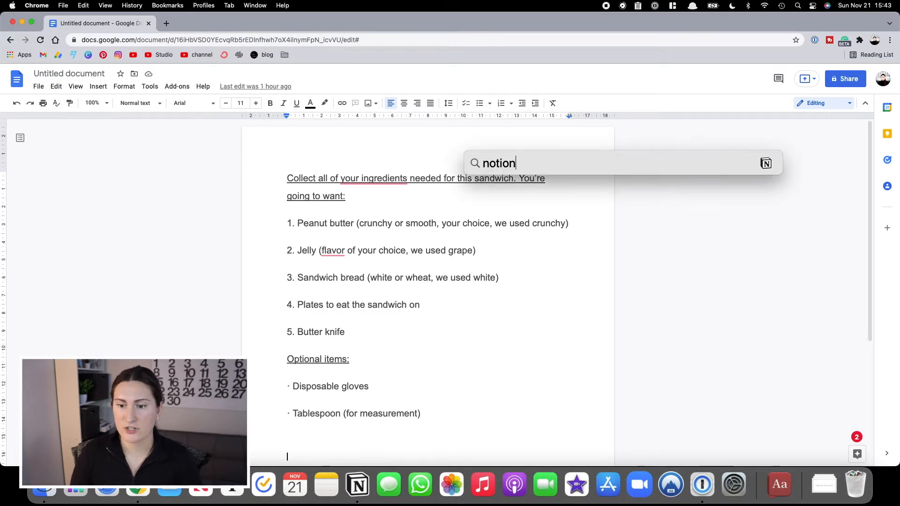
pyautogui.press('Return')
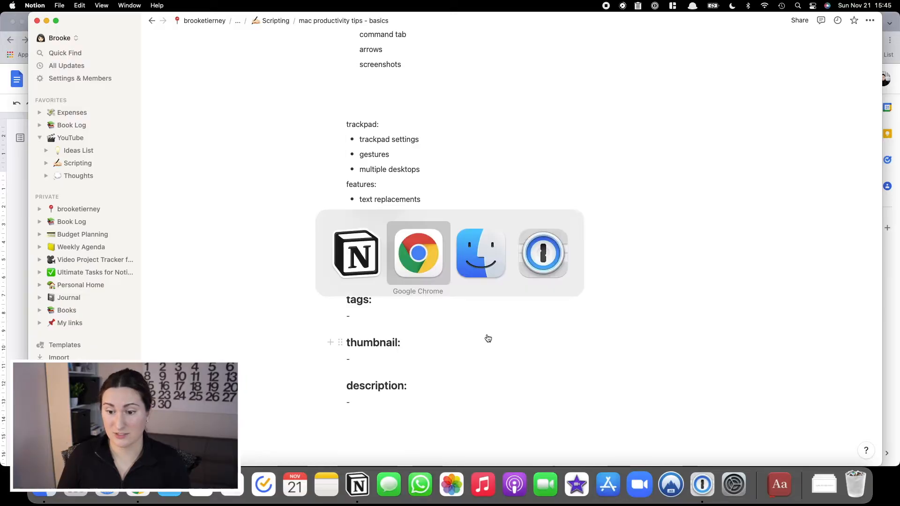
pyautogui.press('super+Tab')
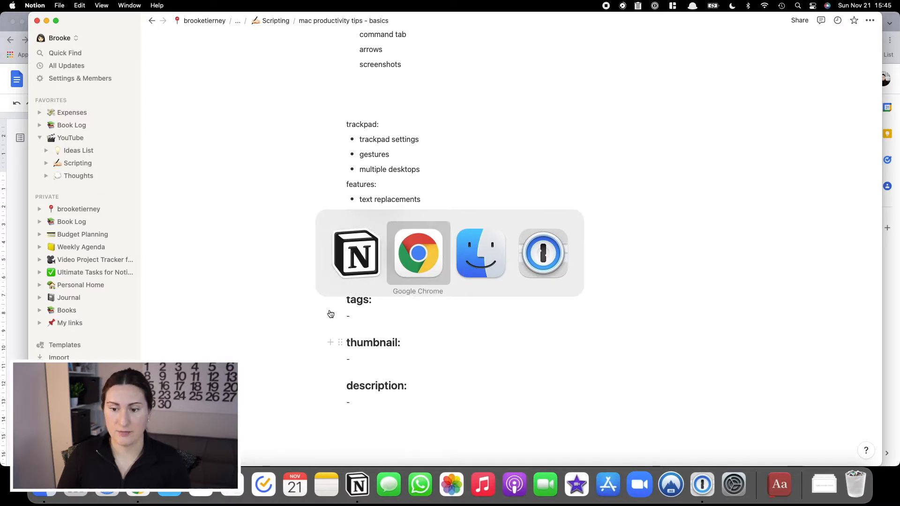
# Step: Cycle the Cmd+Tab app switcher forward and back, releasing on Chrome with the Google Doc
pyautogui.press('super+Tab')
pyautogui.press('super+Tab')
pyautogui.press('super+Tab')
pyautogui.press('super+Tab')
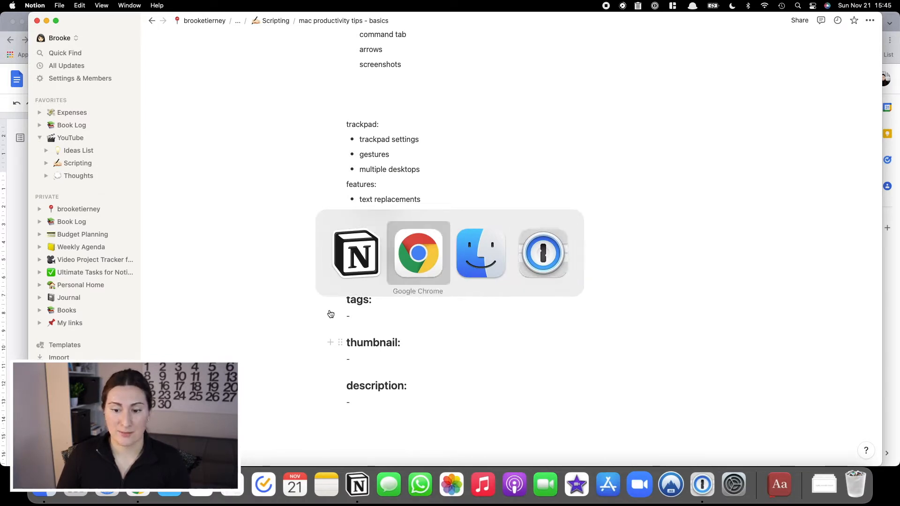
pyautogui.press('super+Tab')
pyautogui.press('super+Tab')
pyautogui.press('super+Tab')
pyautogui.press('super+Tab')
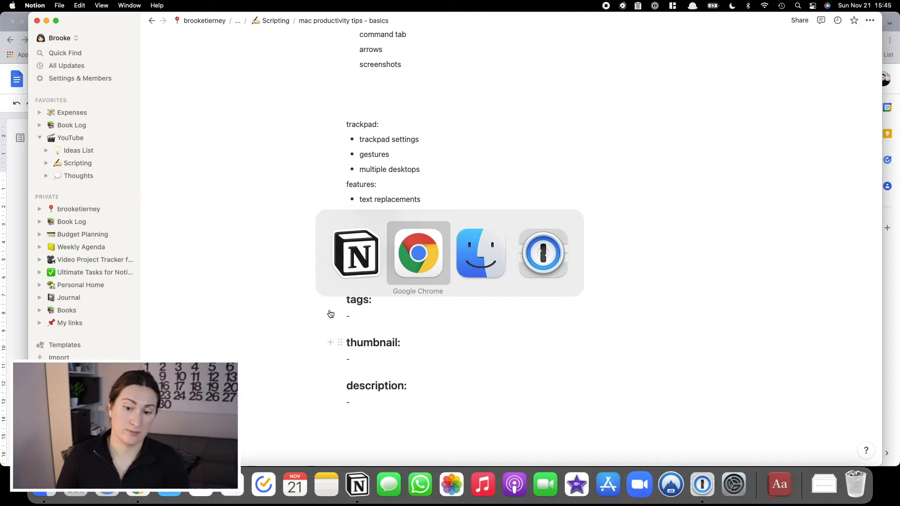
pyautogui.press('super+Tab')
pyautogui.press('super+Tab')
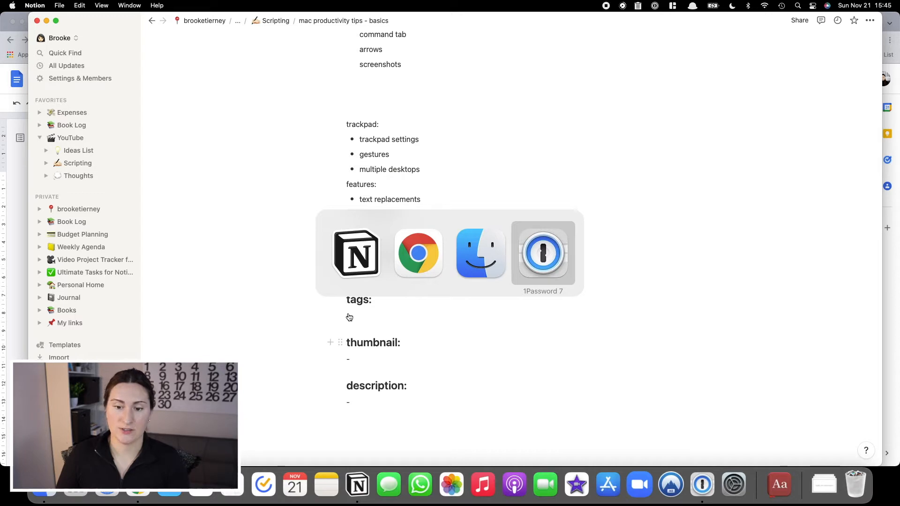
pyautogui.press('Left')
pyautogui.press('Left')
pyautogui.press('Left')
pyautogui.press('Left')
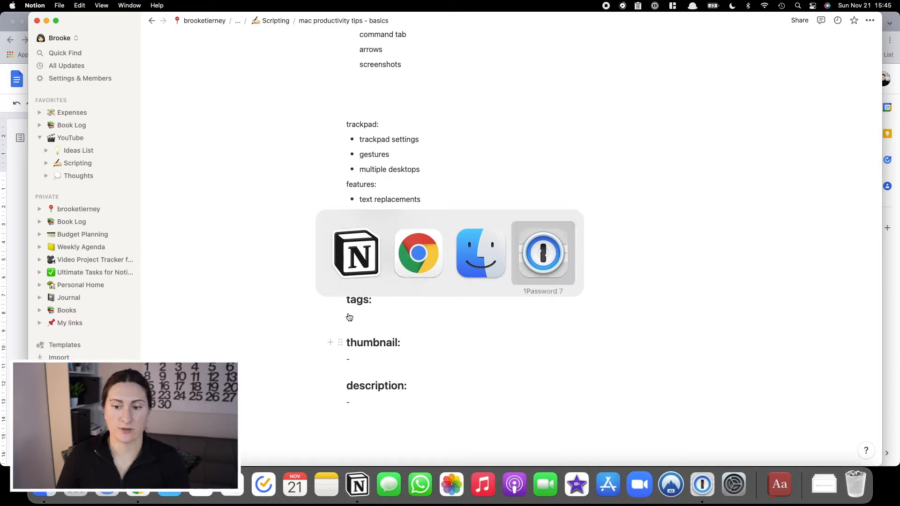
pyautogui.press('Left')
pyautogui.press('Left')
pyautogui.press('Left')
pyautogui.press('Left')
pyautogui.press('Left')
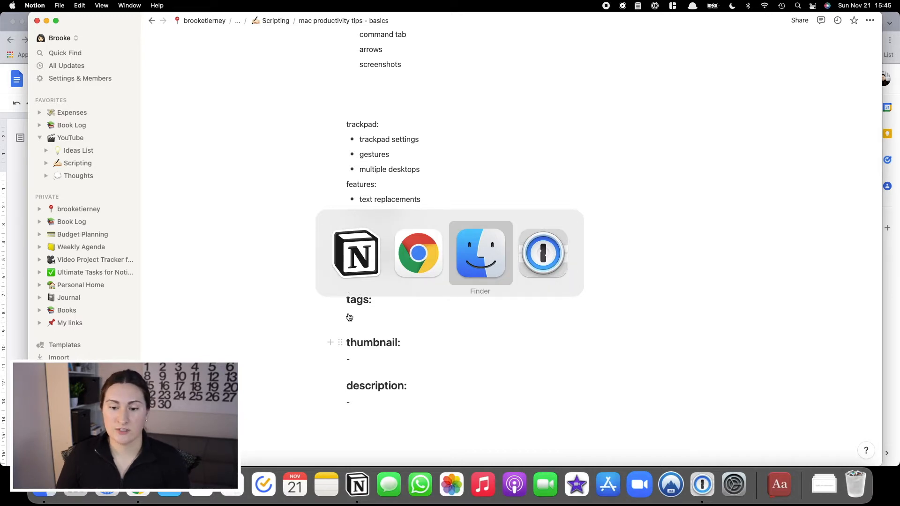
pyautogui.press('Left')
pyautogui.press('Left')
pyautogui.press('Left')
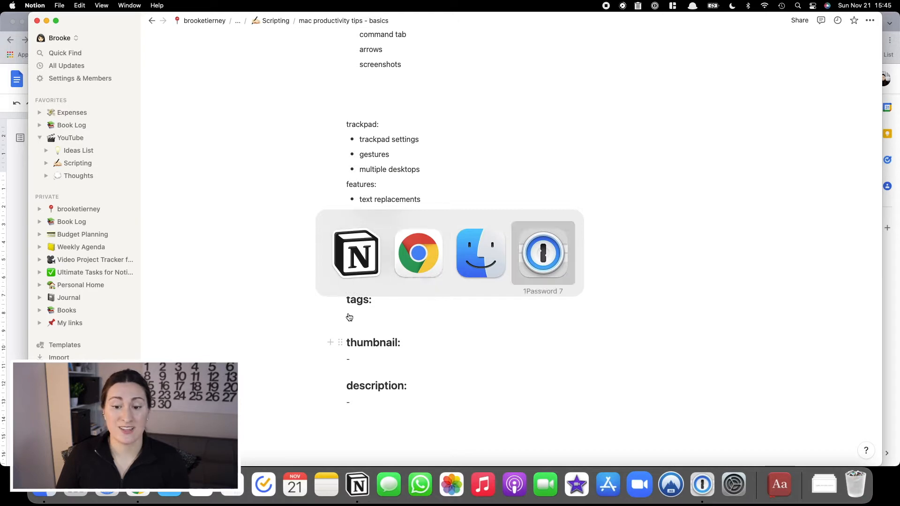
pyautogui.press('Left')
pyautogui.press('Left')
pyautogui.press('Left')
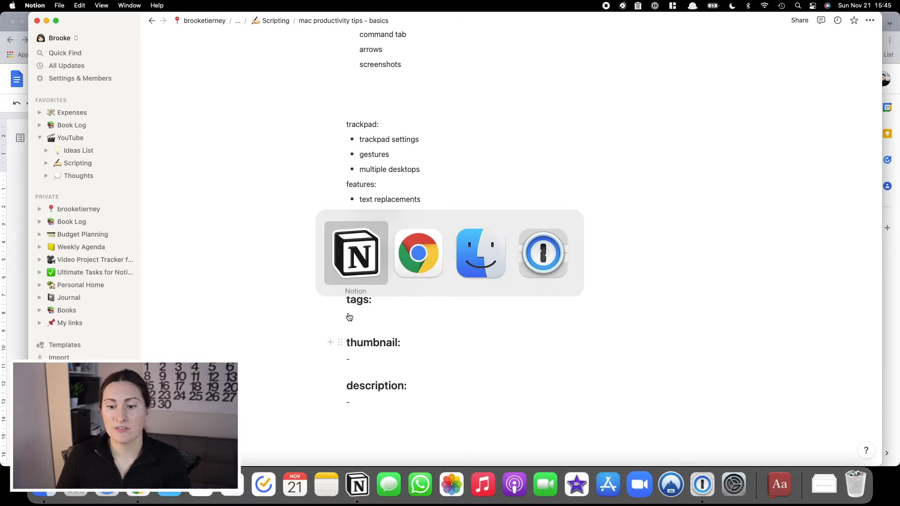
pyautogui.press('Left')
pyautogui.press('Left')
pyautogui.press('Left')
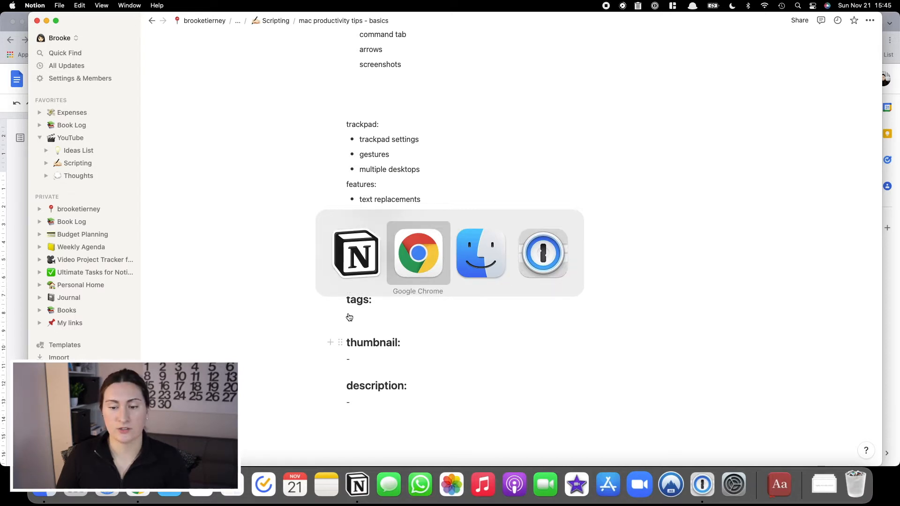
pyautogui.press('super')
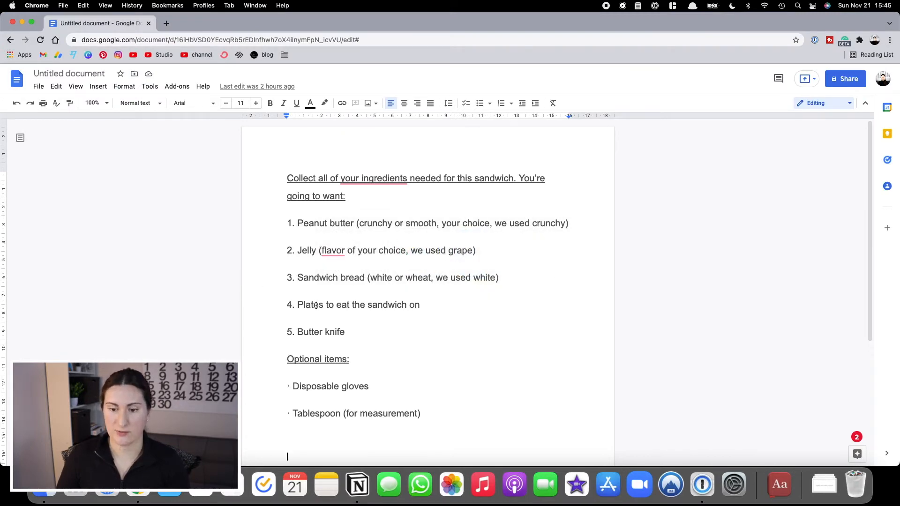
pyautogui.press('super+Tab')
pyautogui.press('Tab')
pyautogui.press('Tab')
pyautogui.press('Tab')
pyautogui.press('Tab')
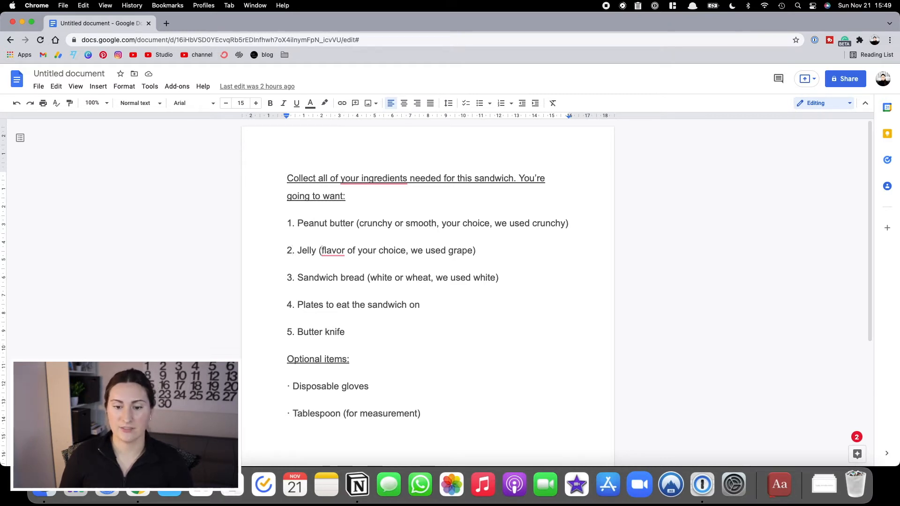
# Step: Move the caret by words along the jelly line so flavor reads flavour
pyautogui.hotkey('alt', 'Right')
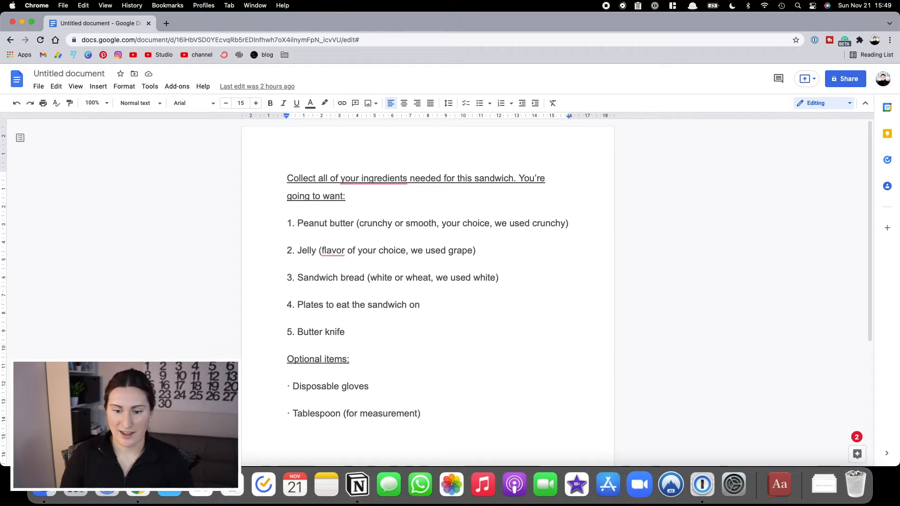
pyautogui.write('u')
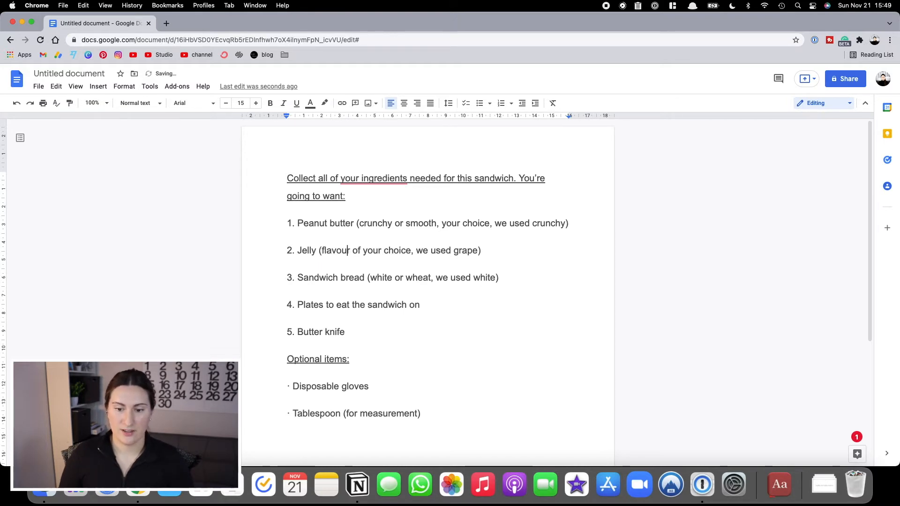
pyautogui.hotkey('alt', 'Right')
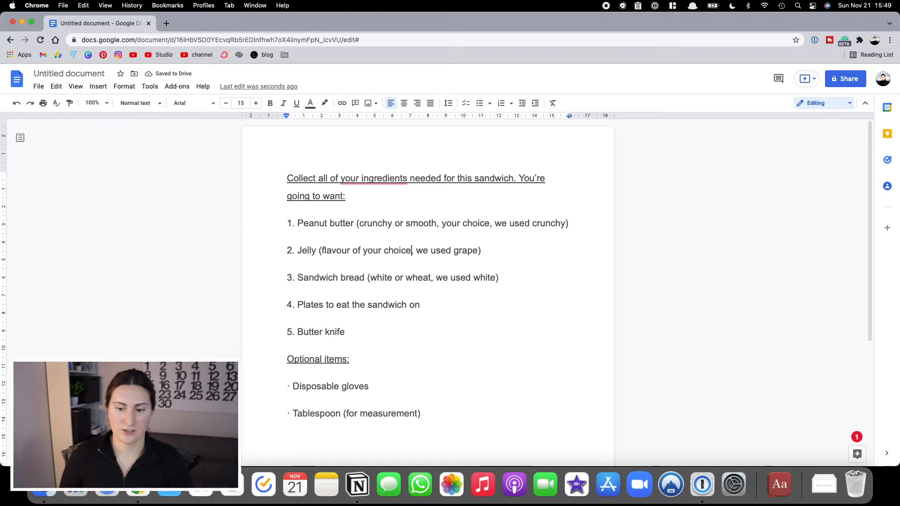
pyautogui.hotkey('alt', 'Right')
pyautogui.hotkey('alt', 'Right')
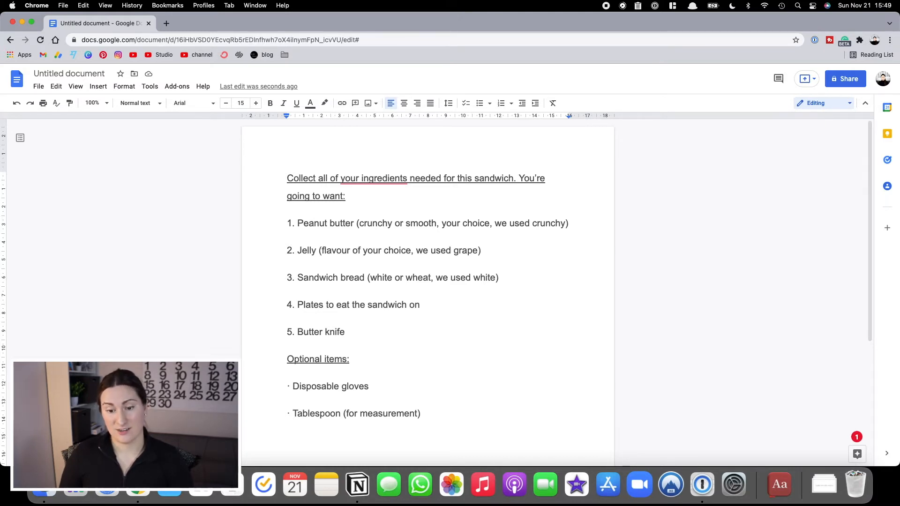
pyautogui.press('Right')
pyautogui.press('Right')
pyautogui.press('Right')
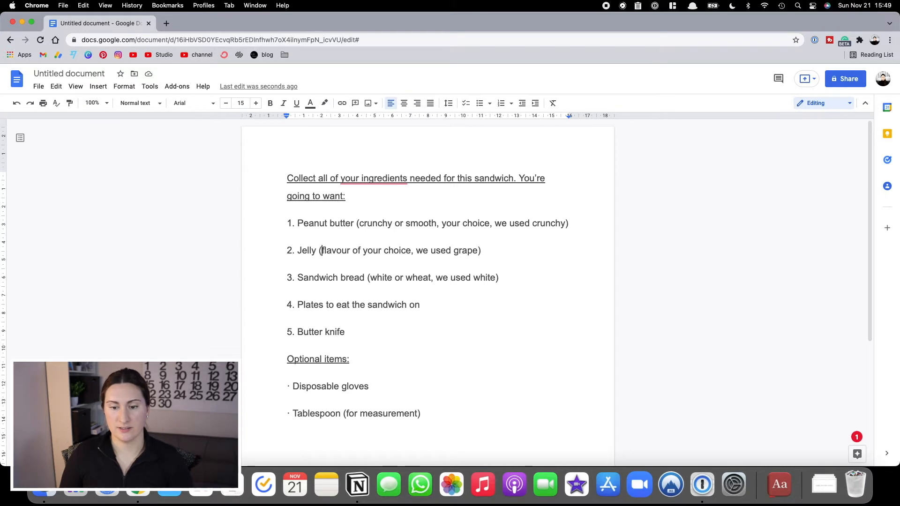
pyautogui.press('Right')
pyautogui.press('Right')
pyautogui.press('Right')
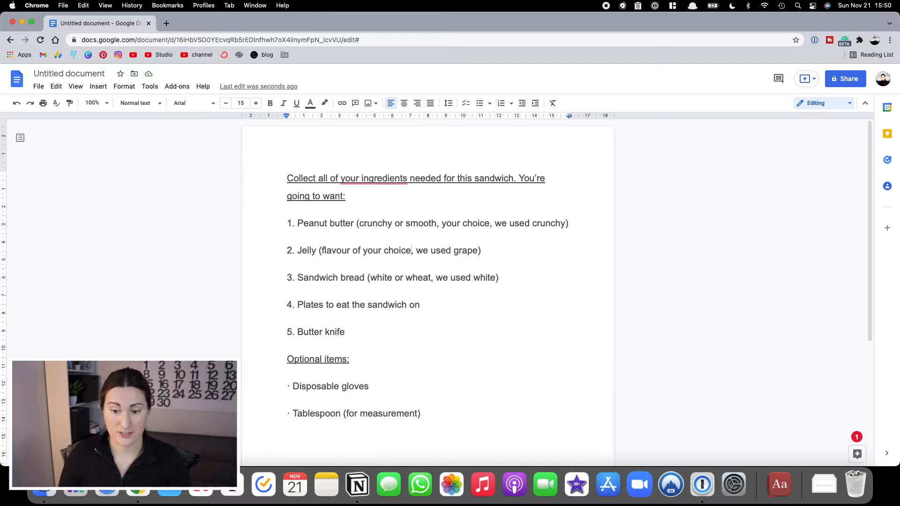
# Step: Practise line and word selections on the 2. Jelly line with Shift and Option arrows
pyautogui.press('super+shift+Left')
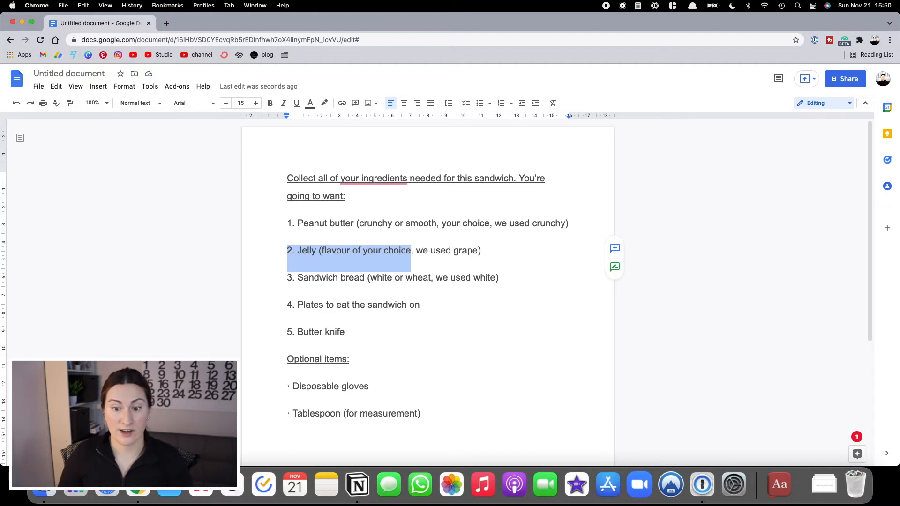
pyautogui.press('Right')
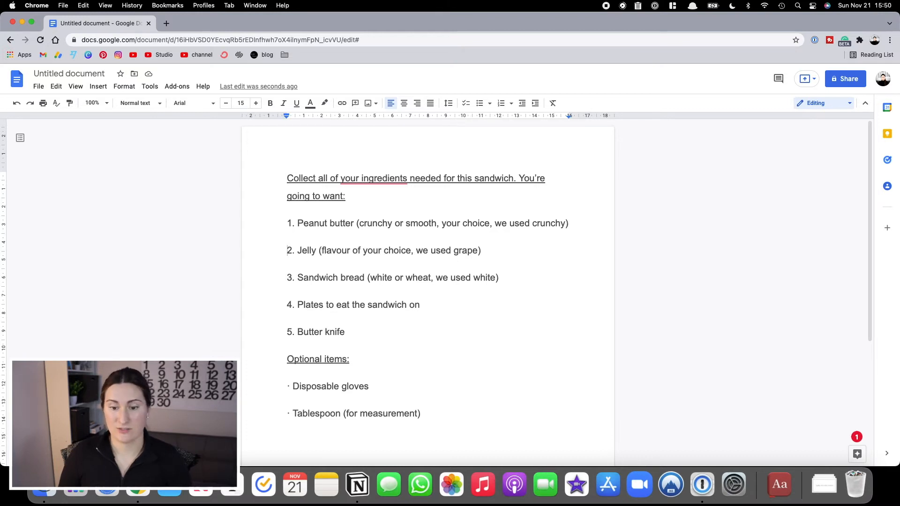
pyautogui.hotkey('shift', 'Down')
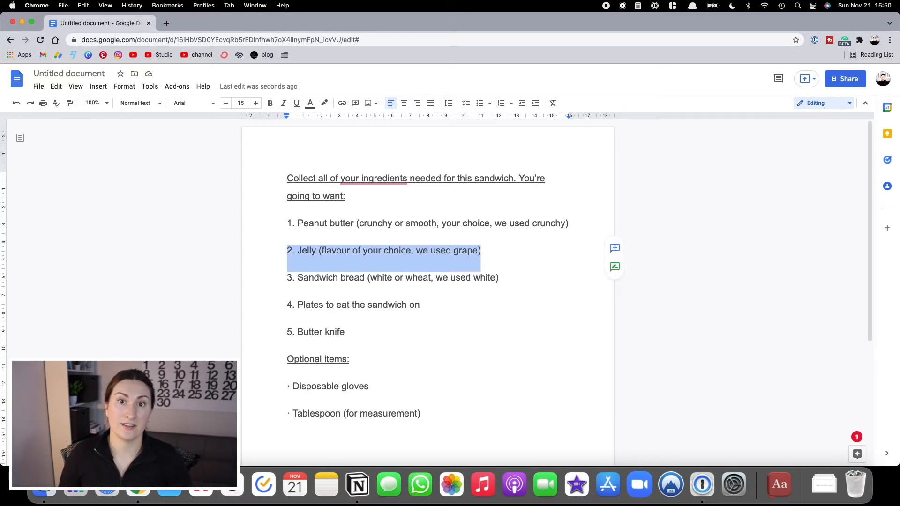
pyautogui.hotkey('shift', 'Up')
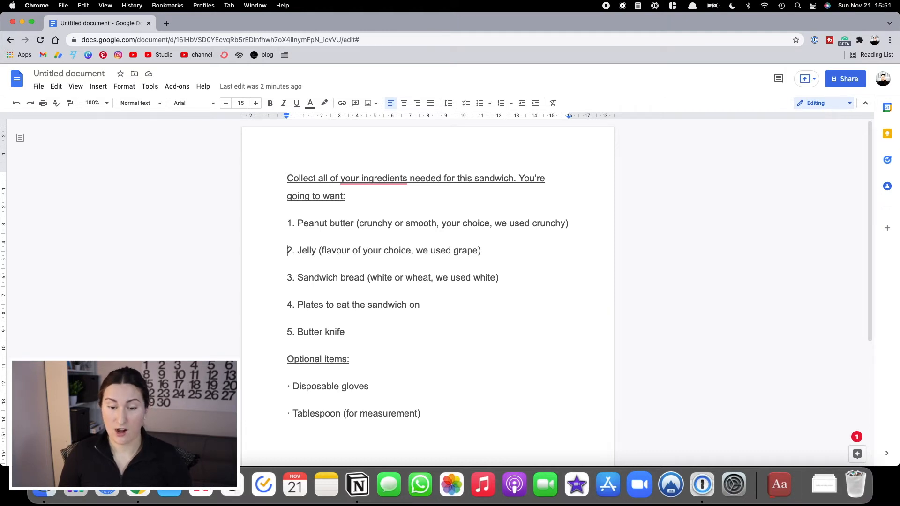
pyautogui.hotkey('alt', 'shift', 'Right')
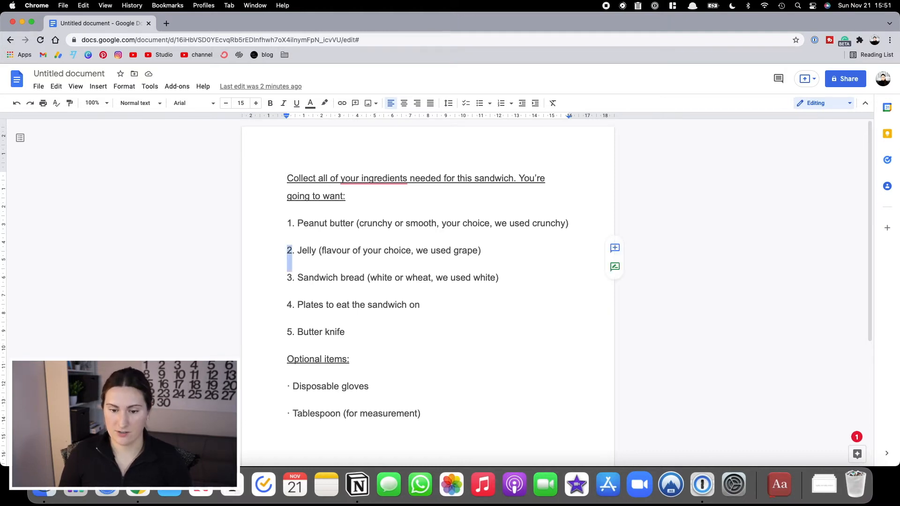
pyautogui.hotkey('alt', 'shift', 'Right')
pyautogui.hotkey('alt', 'shift', 'Right')
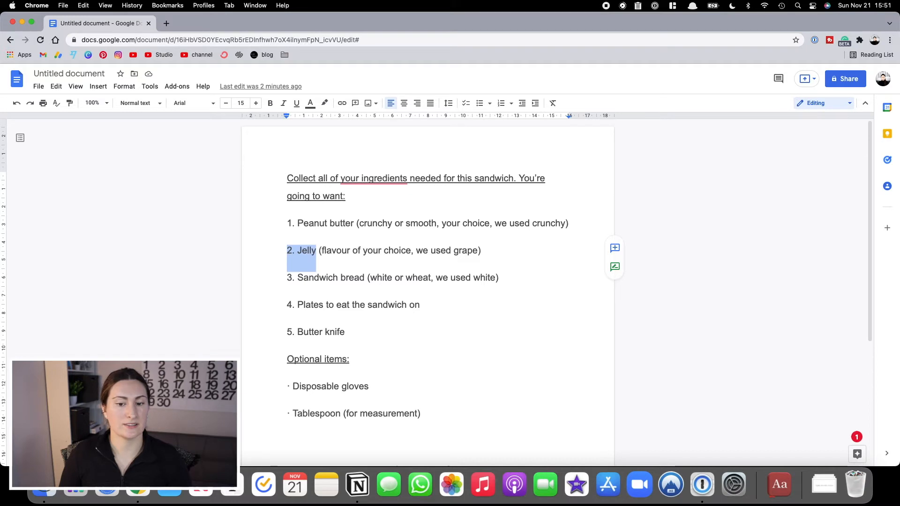
pyautogui.press('Left')
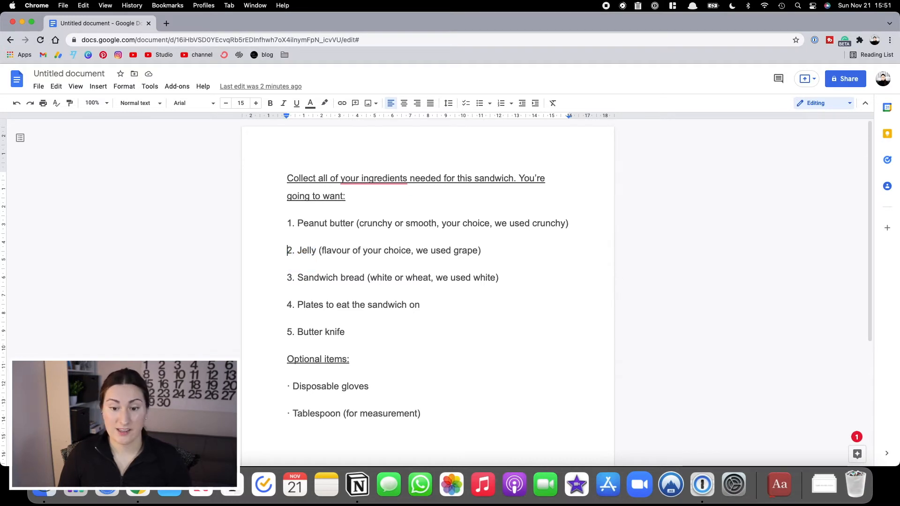
pyautogui.press('Right')
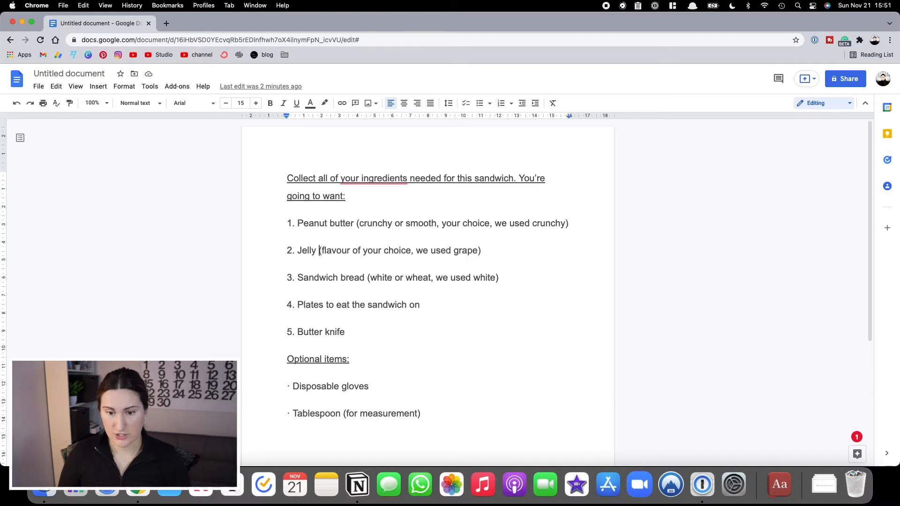
pyautogui.press('super+shift+Right')
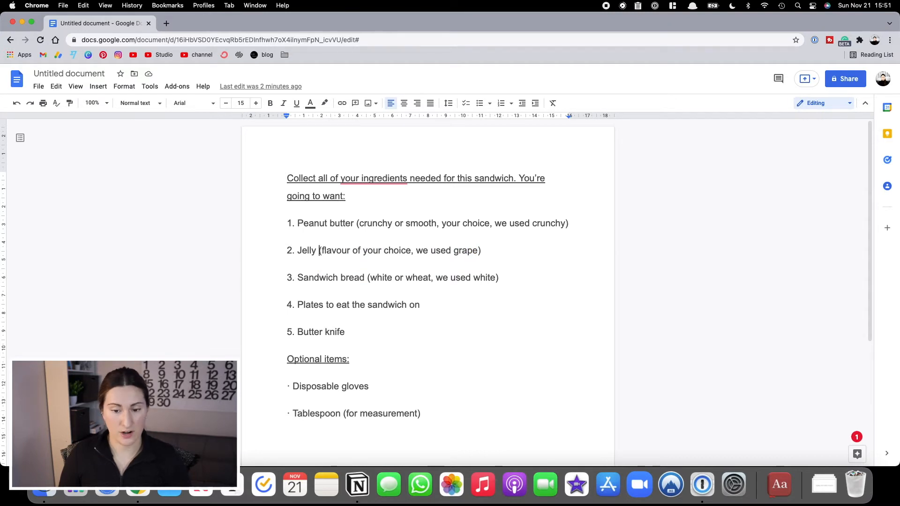
# Step: Select Jelly and extend the selection over (flavour of choice) by words
pyautogui.doubleClick(306, 251)
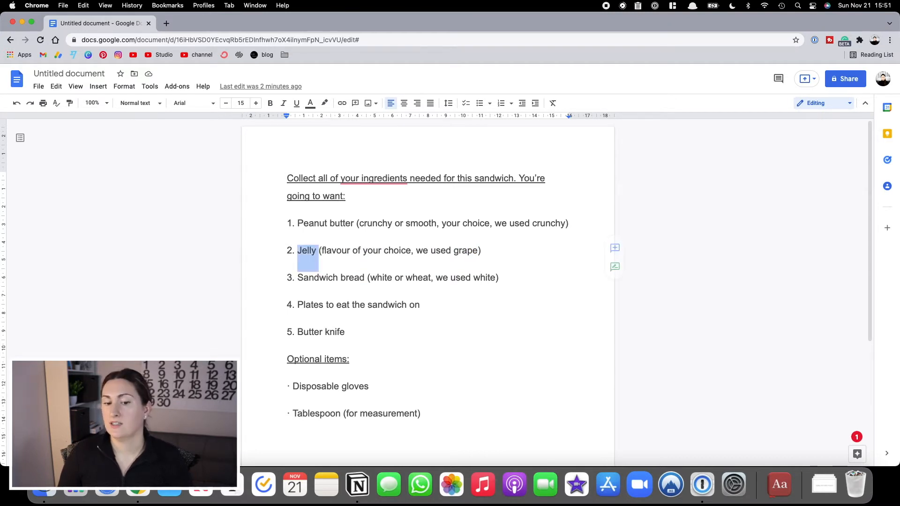
pyautogui.click(318, 254)
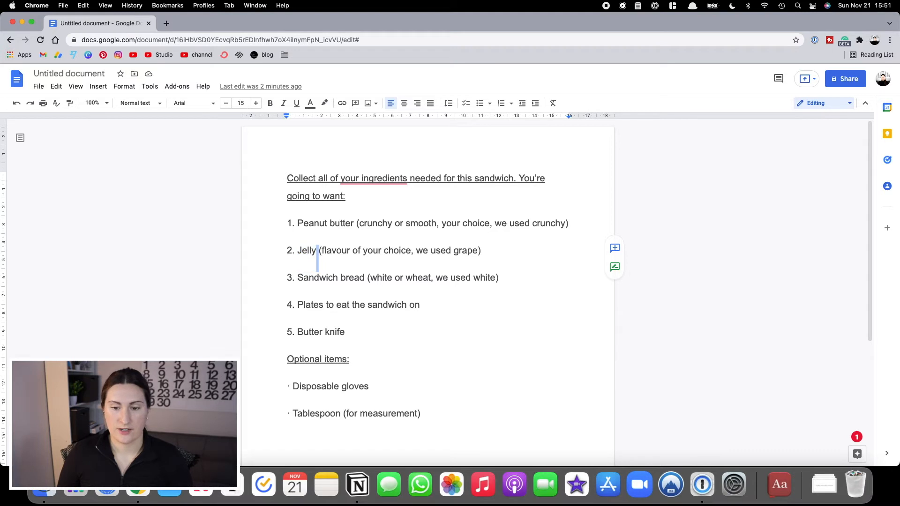
pyautogui.hotkey('alt', 'shift', 'Right')
pyautogui.hotkey('alt', 'shift', 'Right')
pyautogui.hotkey('alt', 'shift', 'Right')
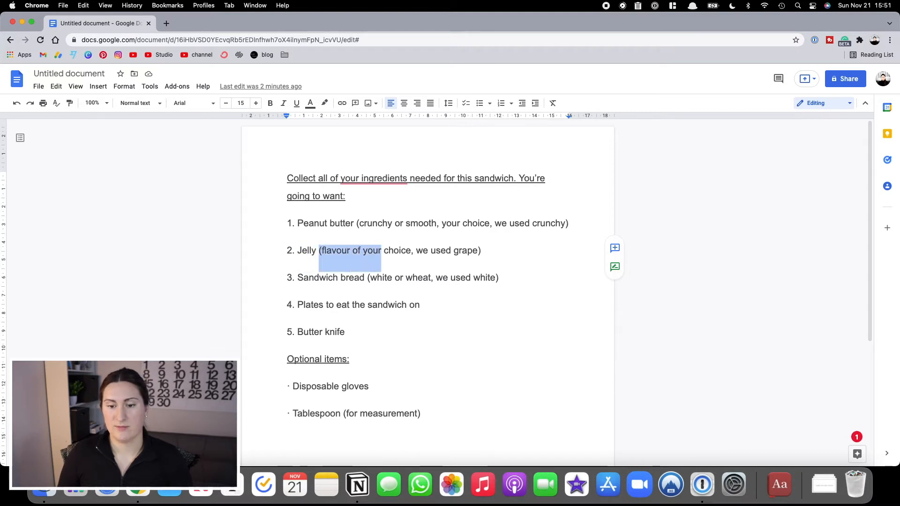
pyautogui.hotkey('alt', 'shift', 'Right')
pyautogui.hotkey('alt', 'shift', 'Right')
pyautogui.hotkey('alt', 'shift', 'Right')
pyautogui.hotkey('alt', 'shift', 'Right')
pyautogui.hotkey('alt', 'shift', 'Right')
pyautogui.hotkey('shift', 'Right')
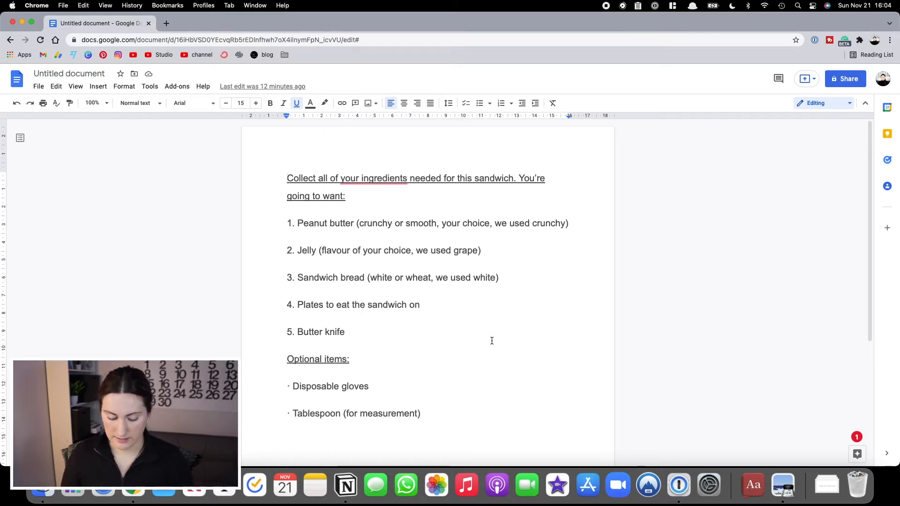
# Step: Select all the document text and delete it
pyautogui.press('cmd+a')
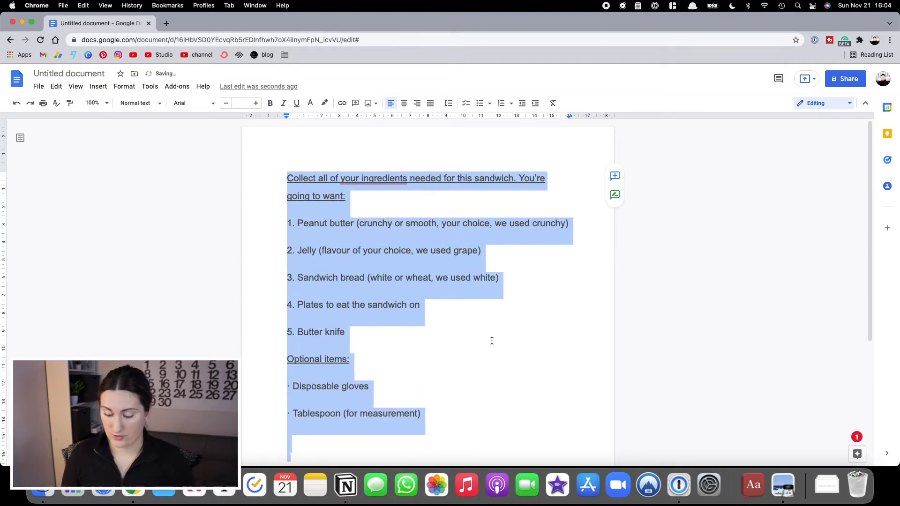
pyautogui.press('BackSpace')
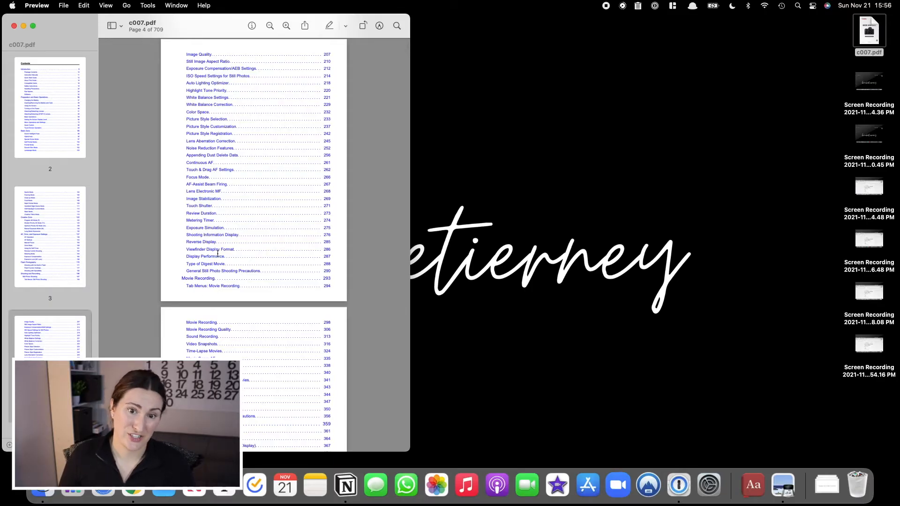
# Step: In Preview jump to the Touch Shutter page, look up Shutter, and view Preview's settings
pyautogui.press('super+space')
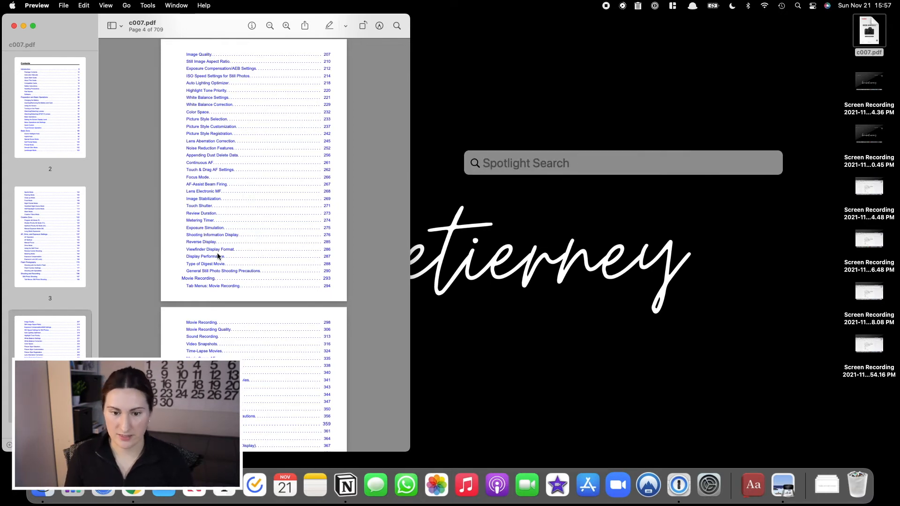
pyautogui.click(203, 206)
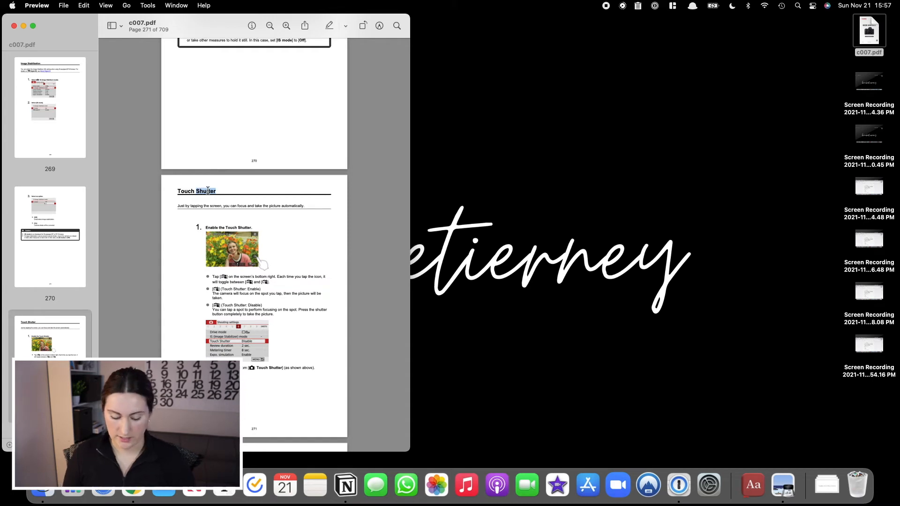
pyautogui.click(208, 190)
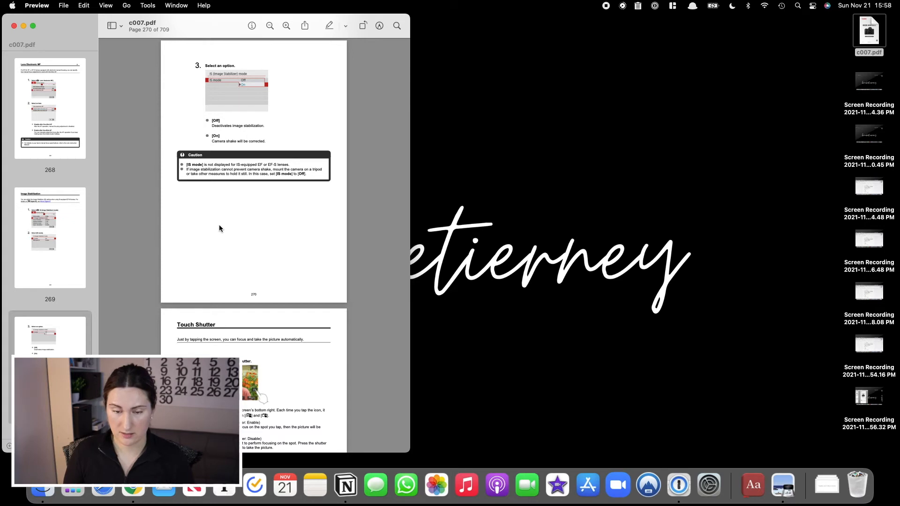
pyautogui.press('cmd+comma')
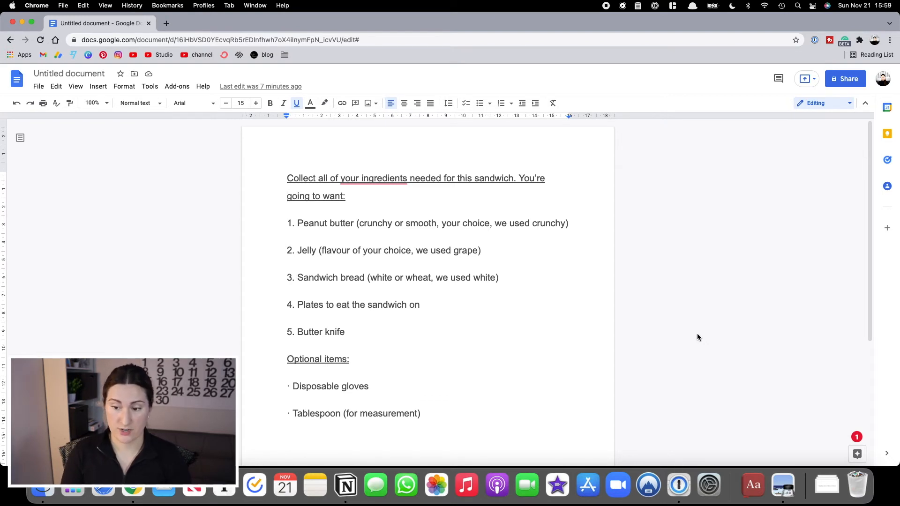
# Step: Capture the full screen with Cmd+Shift+3, Quick Look the new Screen Shot on the desktop, then return to the doc
pyautogui.press('super+shift+3')
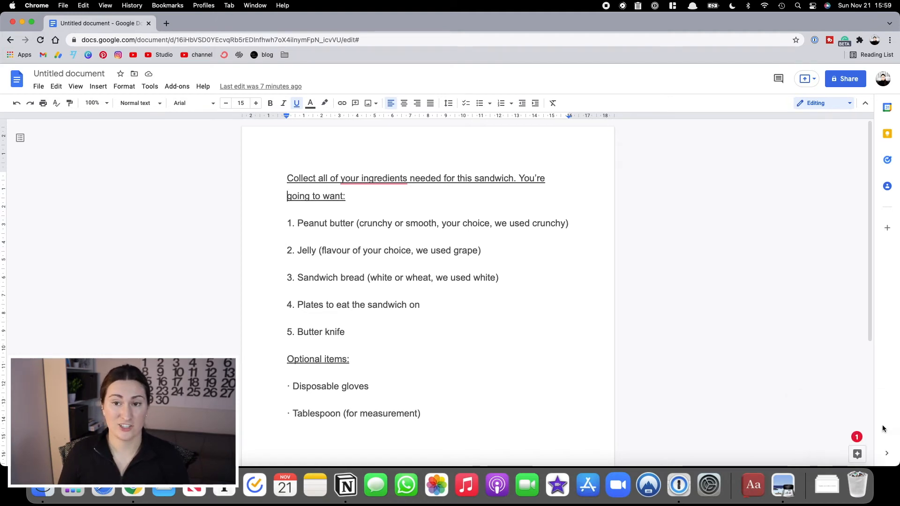
pyautogui.hotkey('ctrl', 'Right')
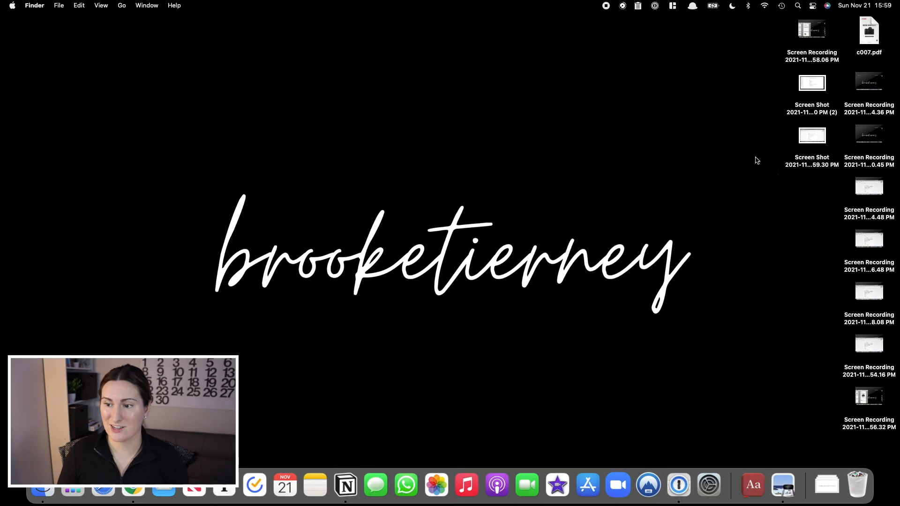
pyautogui.click(812, 138)
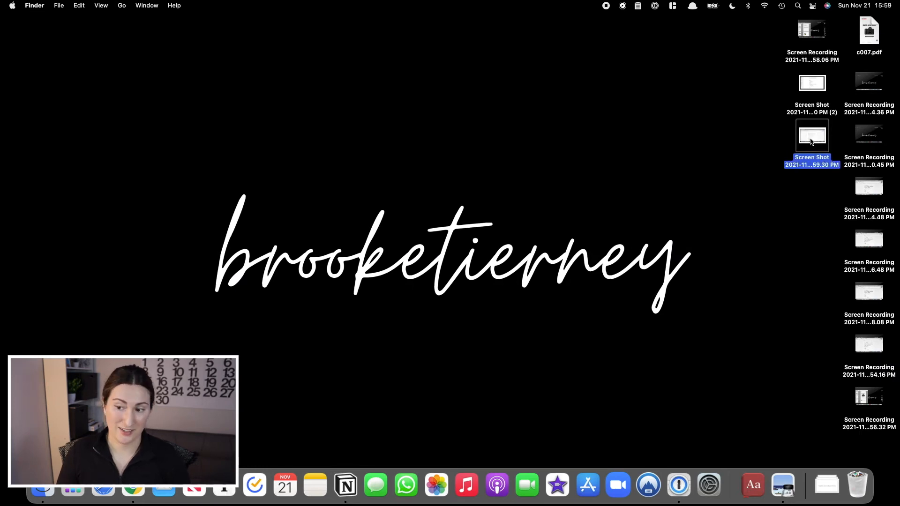
pyautogui.press('space')
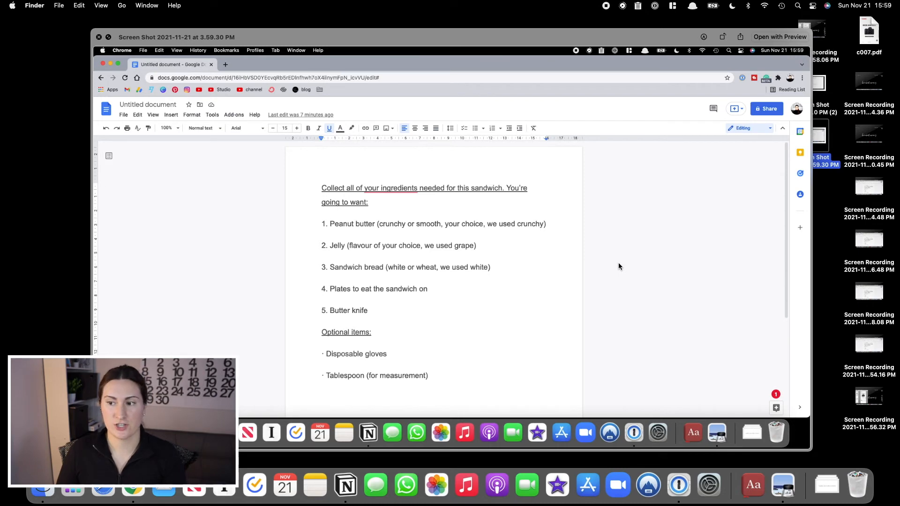
pyautogui.click(98, 37)
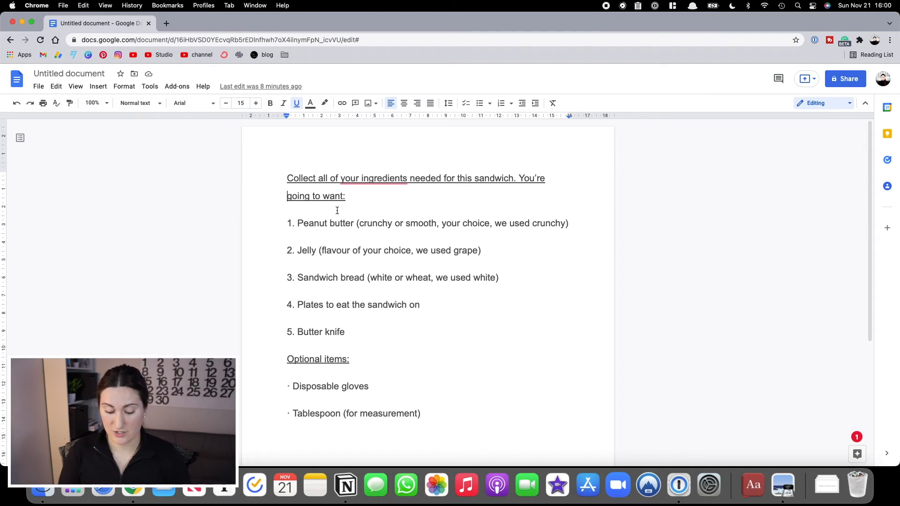
# Step: Capture only the ingredient list text with Cmd+Shift+4 and reveal the saved file on the desktop
pyautogui.press('super+shift+4')
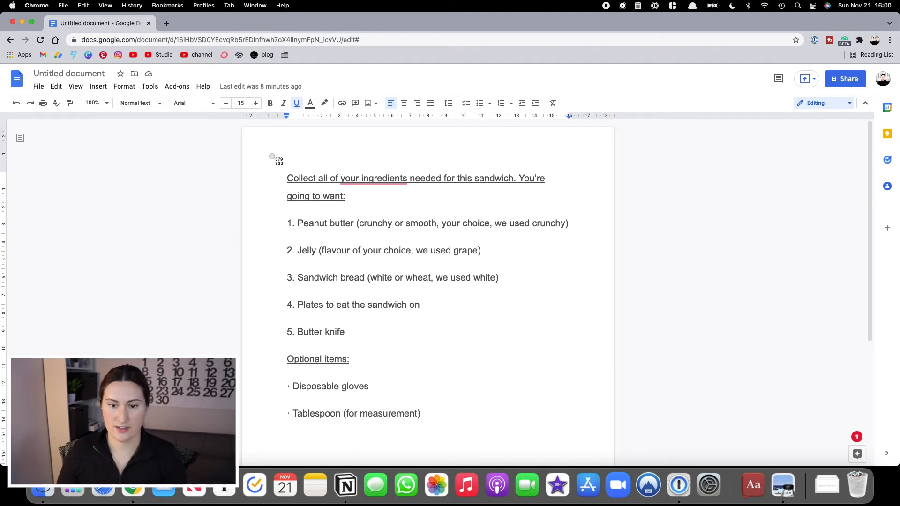
pyautogui.moveTo(271, 154); pyautogui.dragTo(596, 442)
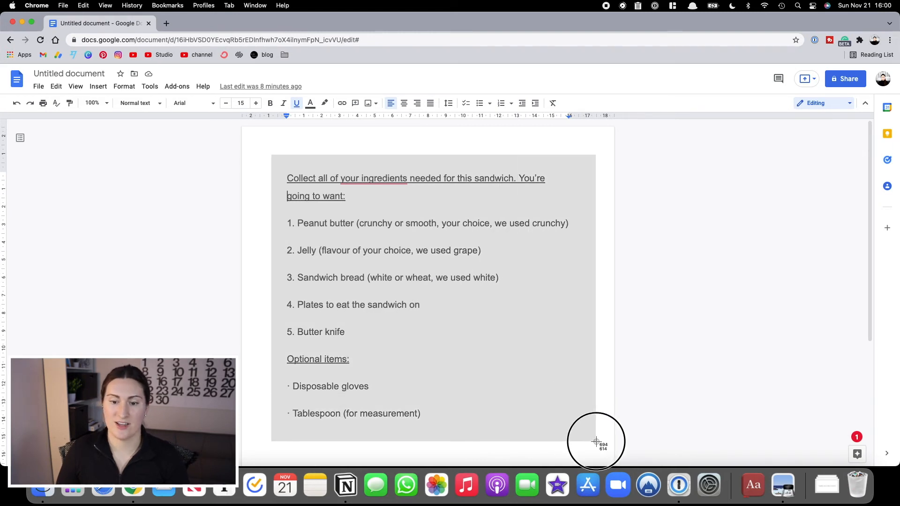
pyautogui.moveTo(596, 442); pyautogui.dragTo(596, 442)
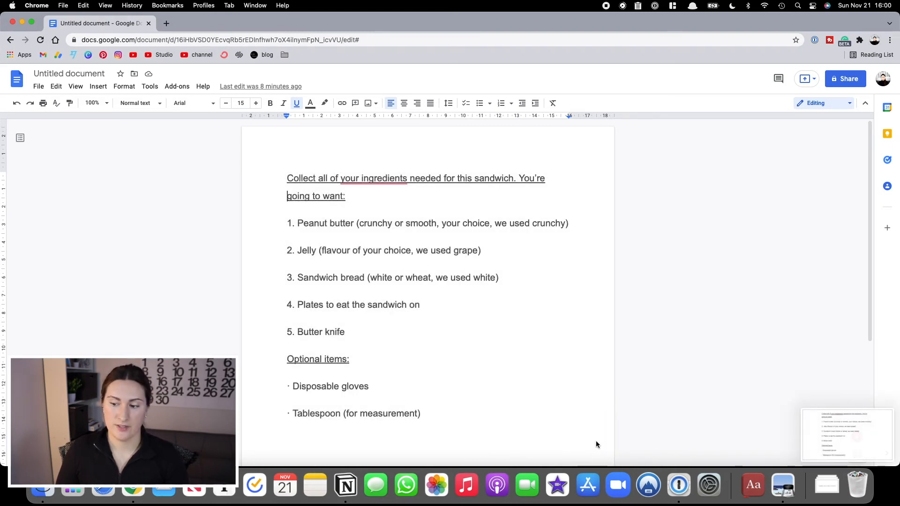
pyautogui.hotkey('ctrl', 'Right')
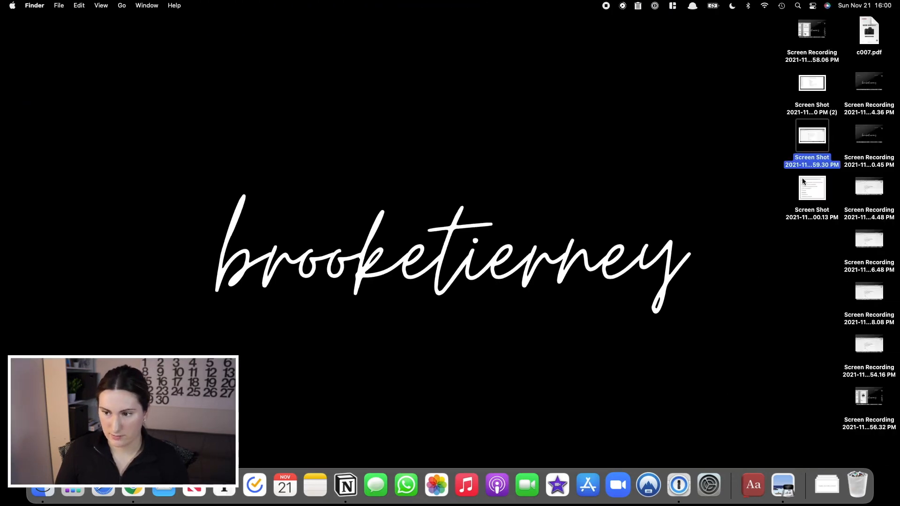
pyautogui.click(777, 198)
pyautogui.click(815, 197)
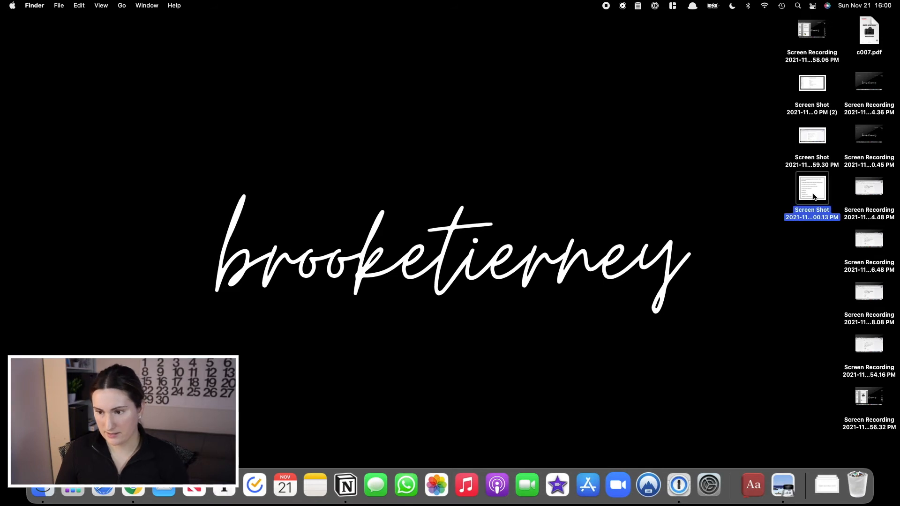
pyautogui.press('space')
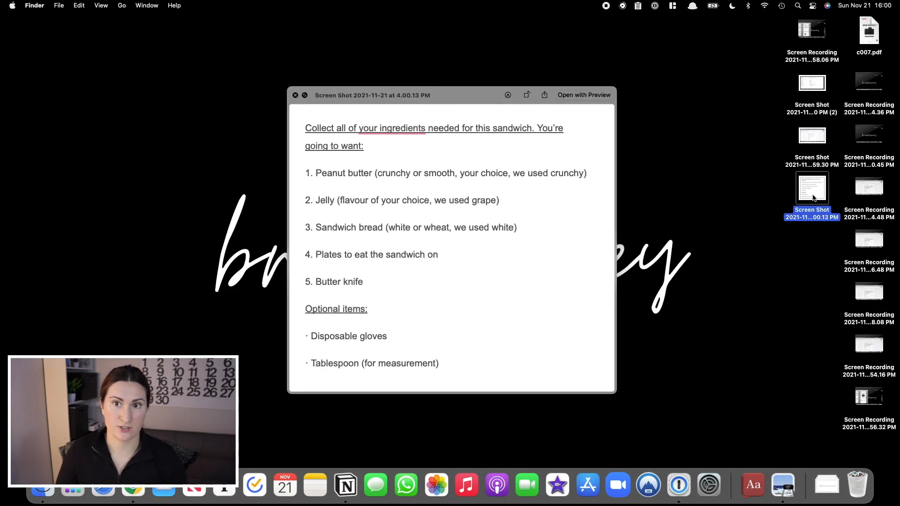
pyautogui.press('space')
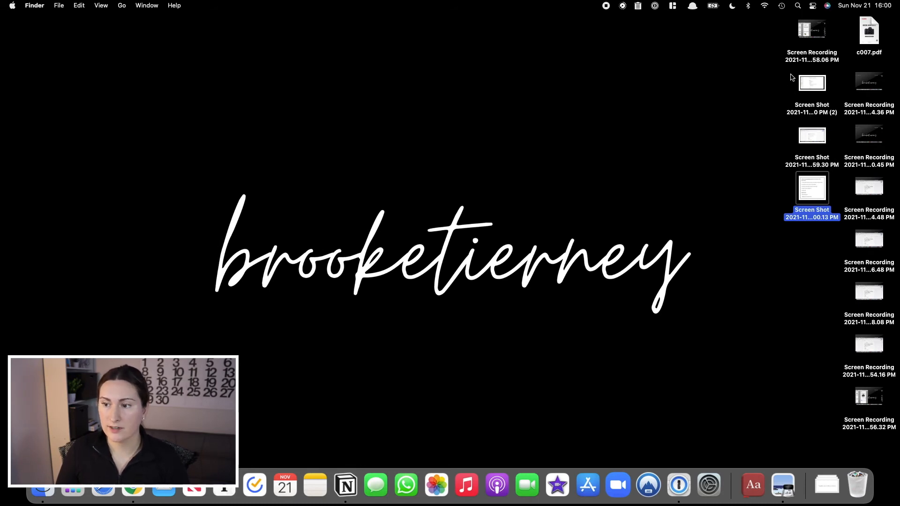
pyautogui.click(776, 88)
pyautogui.moveTo(789, 126); pyautogui.dragTo(829, 243)
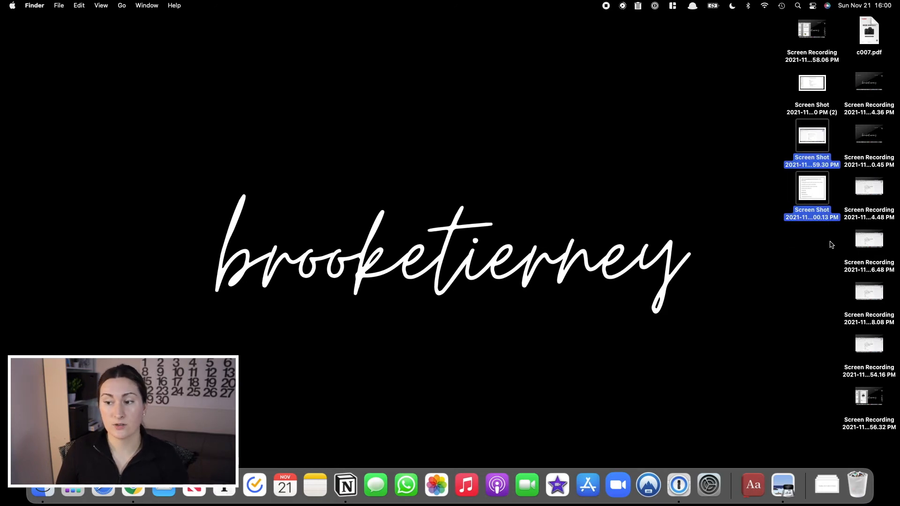
pyautogui.press('space')
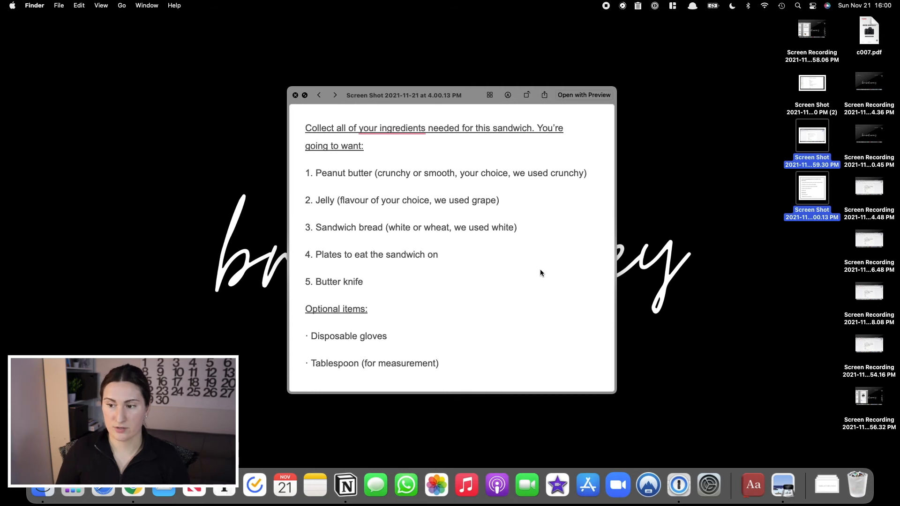
pyautogui.press('Left')
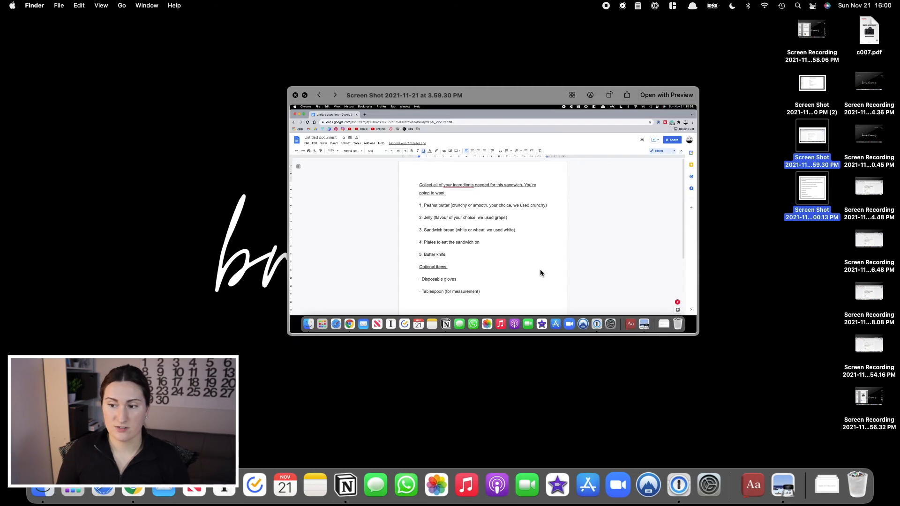
pyautogui.press('Right')
pyautogui.press('Left')
pyautogui.press('Right')
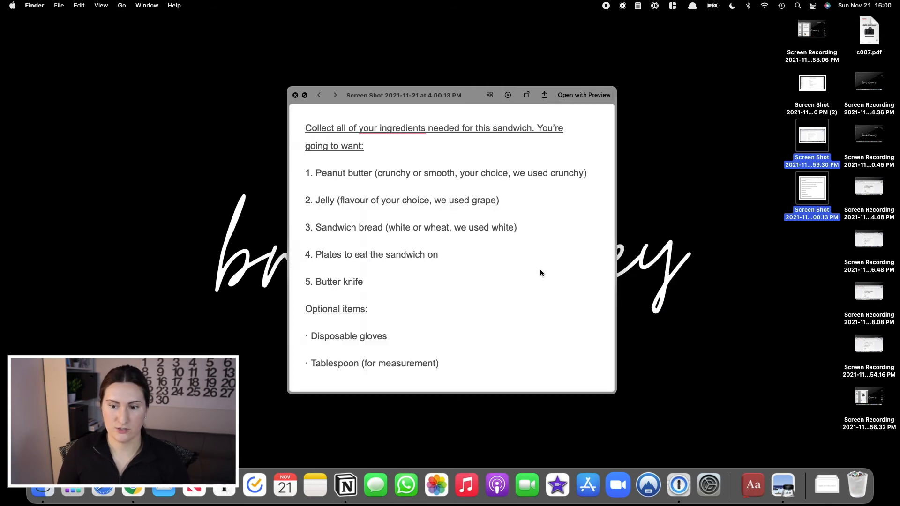
pyautogui.press('Left')
pyautogui.press('space')
pyautogui.click(604, 211)
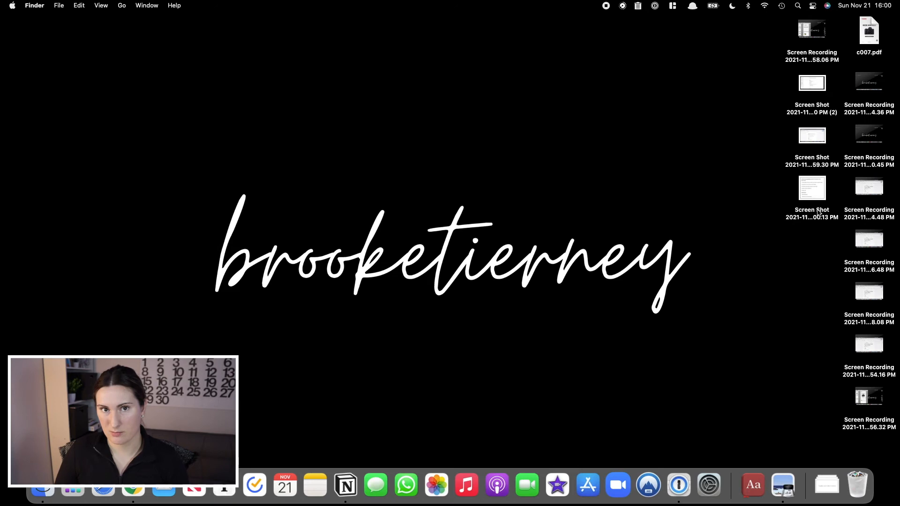
# Step: Return to the Google Doc and capture the ingredient list down to disposable gloves as a region screenshot
pyautogui.hotkey('ctrl', 'Left')
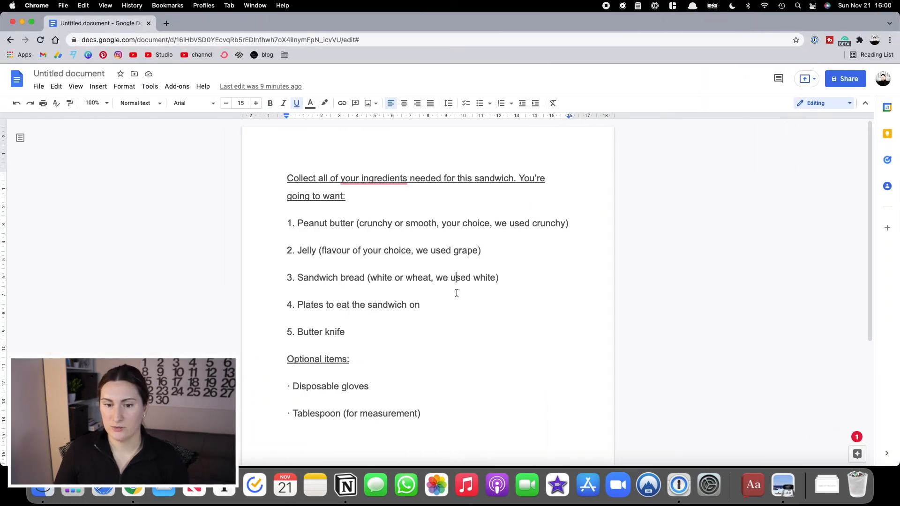
pyautogui.click(280, 172)
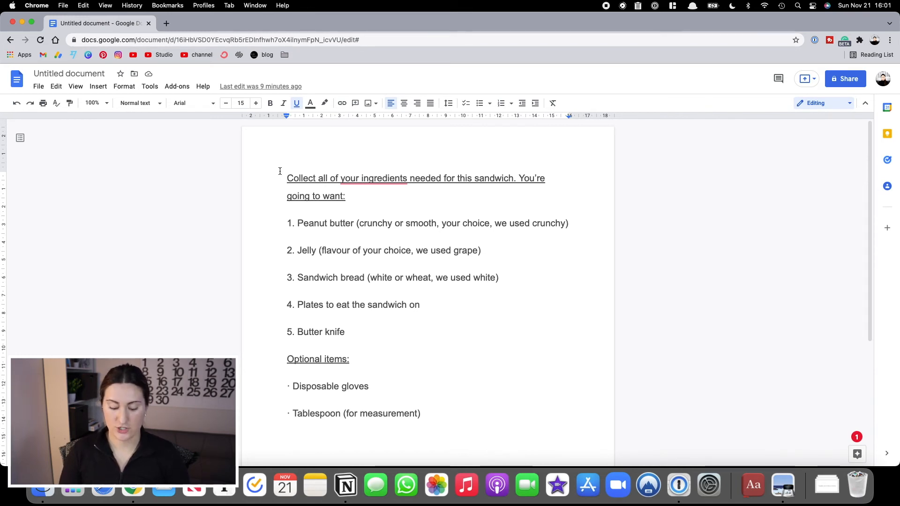
pyautogui.press('super+shift+4')
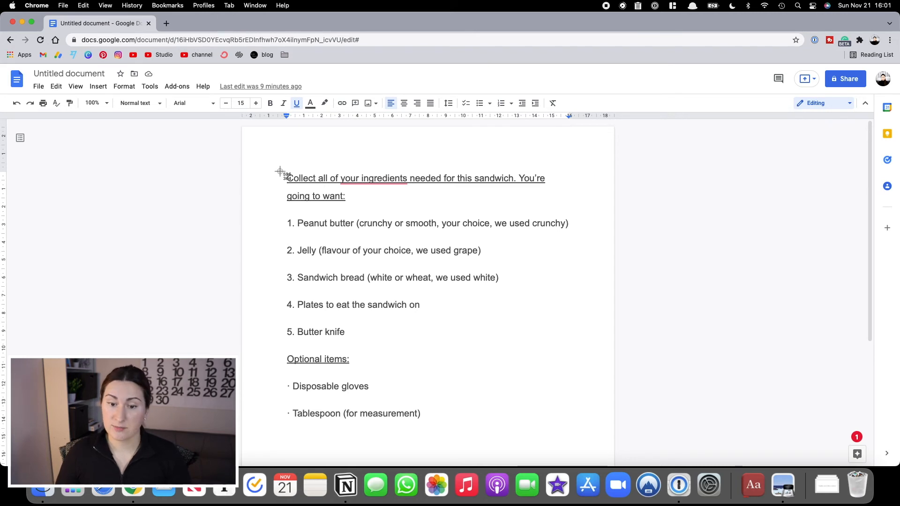
pyautogui.moveTo(272, 157)
pyautogui.mouseDown()
pyautogui.moveTo(562, 389)
pyautogui.moveTo(591, 388)
pyautogui.mouseUp()
# Step: Create a new Google Doc via docs.new and paste the captured ingredient list screenshot into it
pyautogui.press('super+t')
pyautogui.write('d')
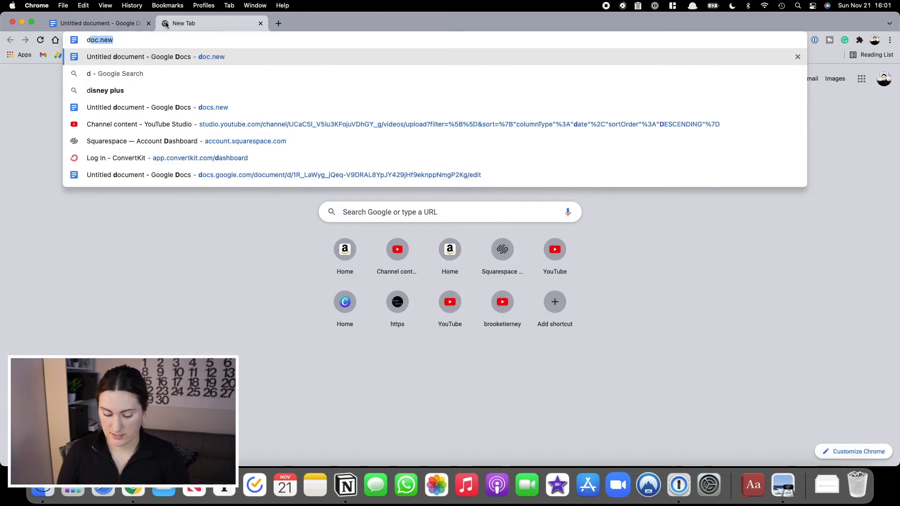
pyautogui.write('ocs.new')
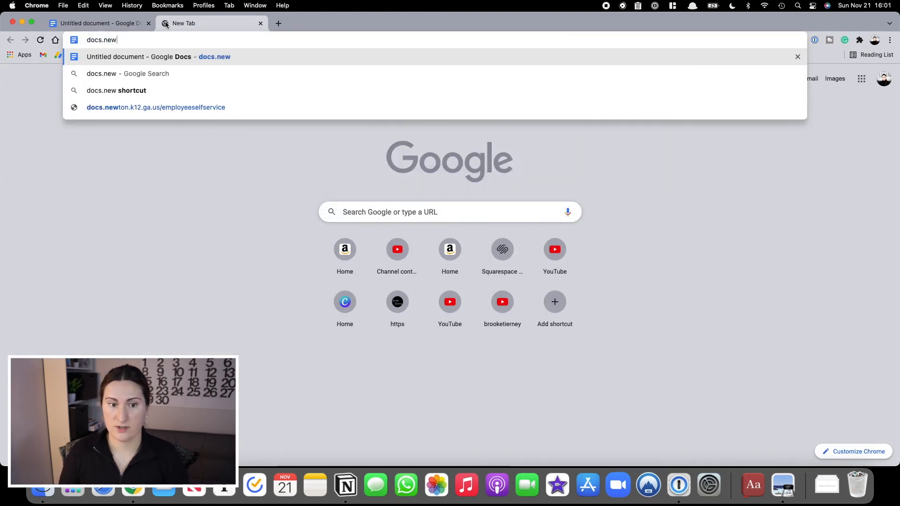
pyautogui.press('Return')
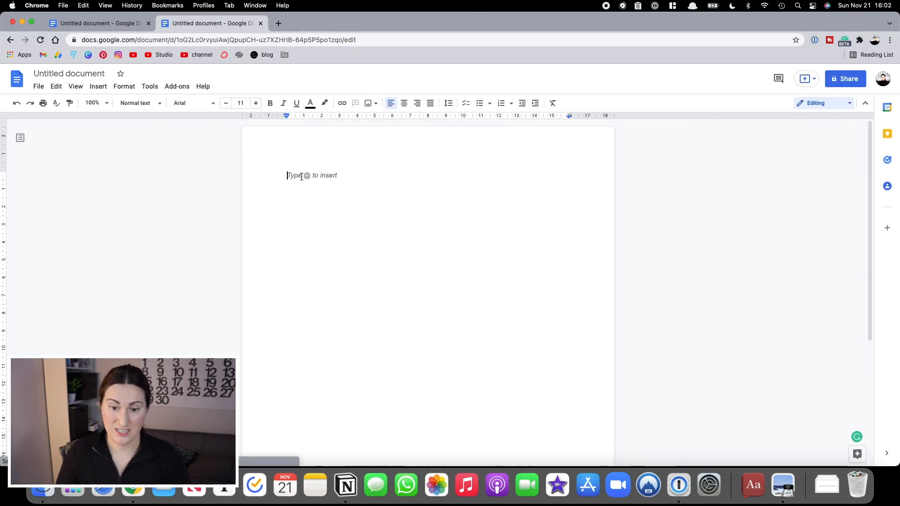
pyautogui.press('super+v')
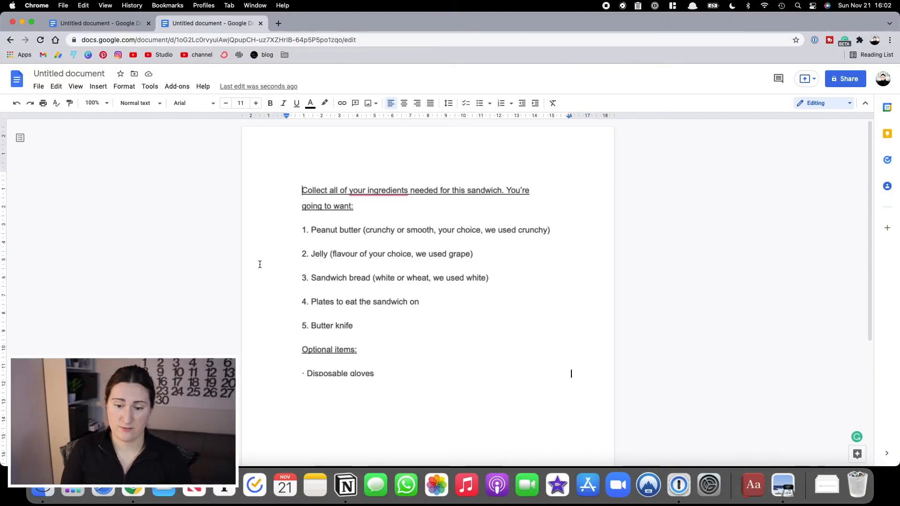
pyautogui.press('super+shift+5')
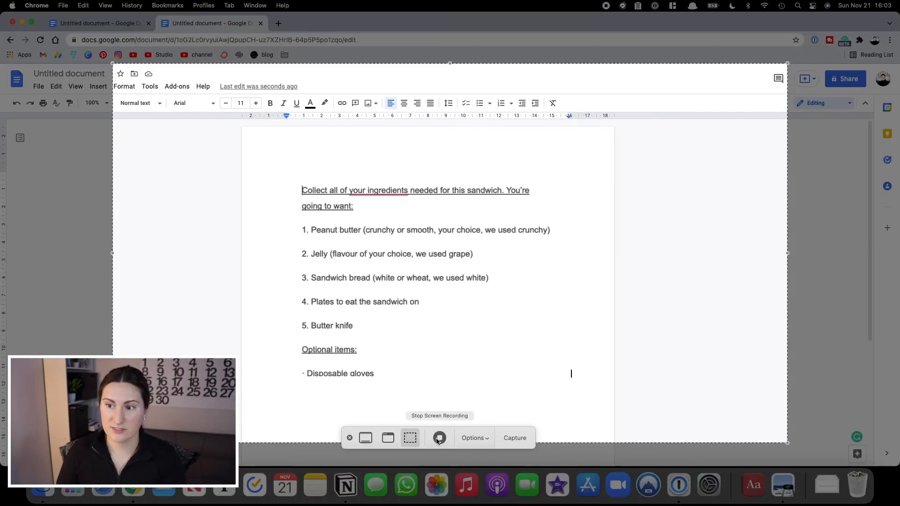